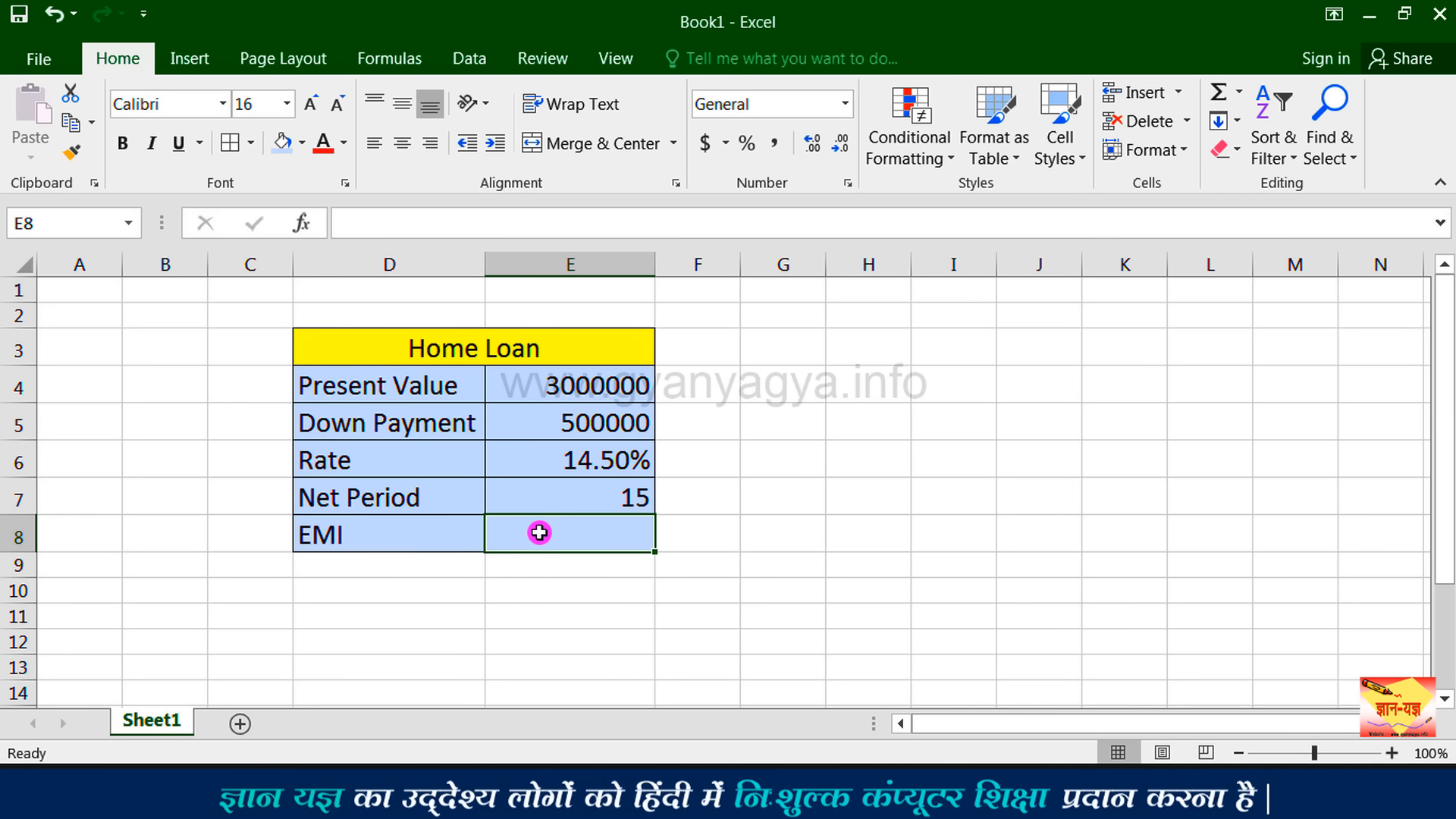
- Start a PMT formula in E8 with the monthly rate E6/12 and the number of payments E7*12
{"action": "type", "text": "="}
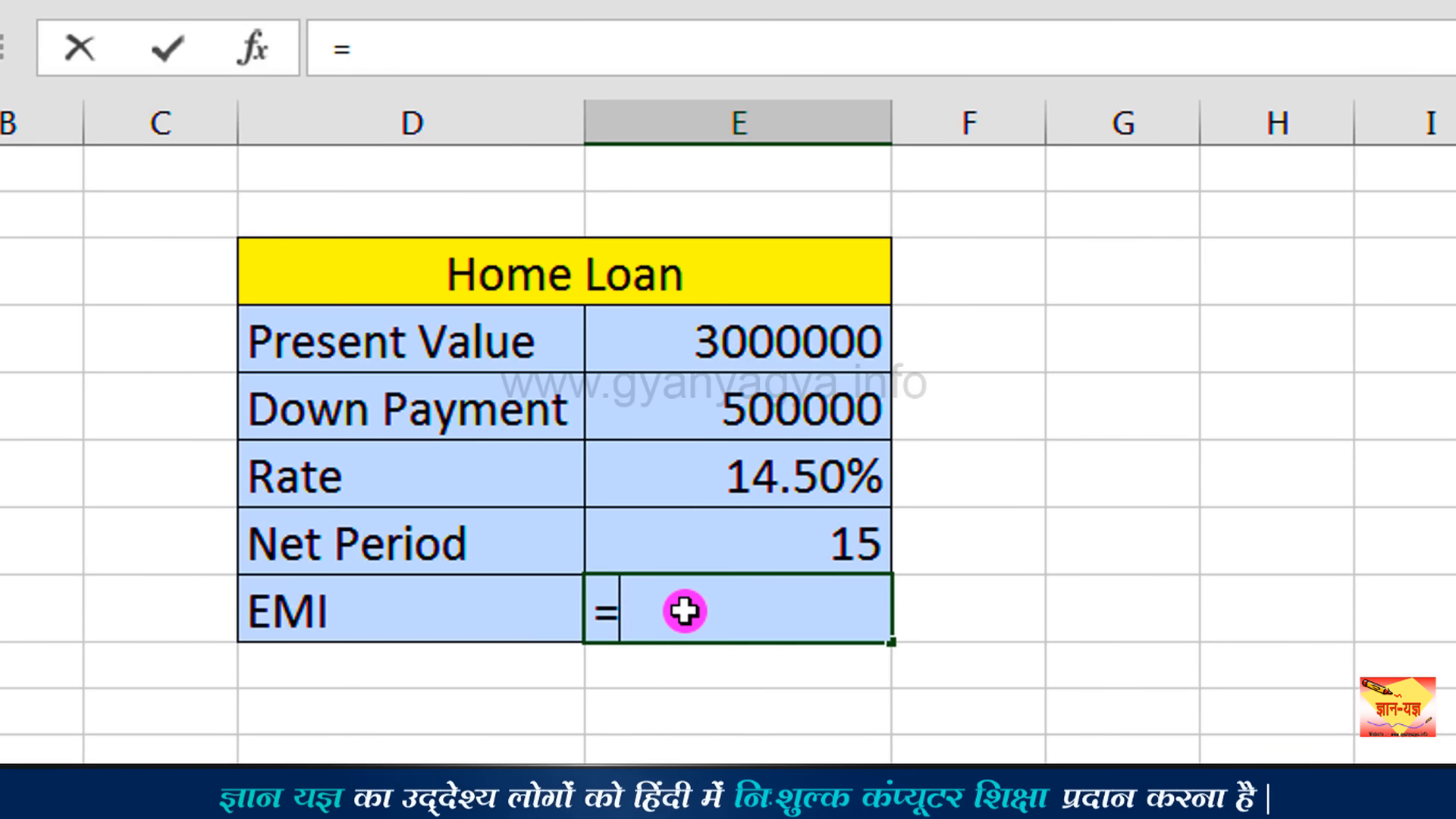
{"action": "type", "text": "pmt"}
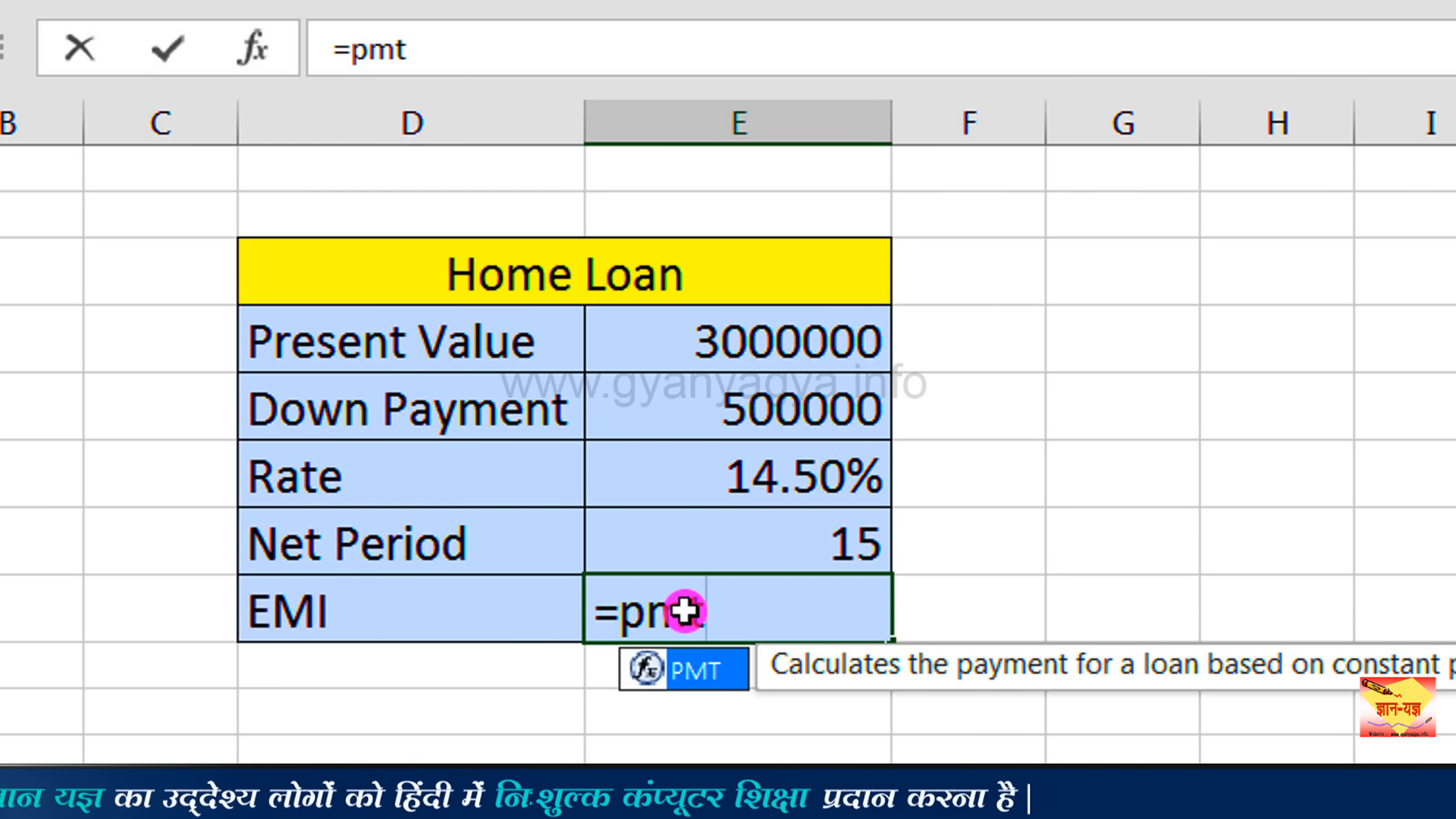
{"action": "type", "text": "("}
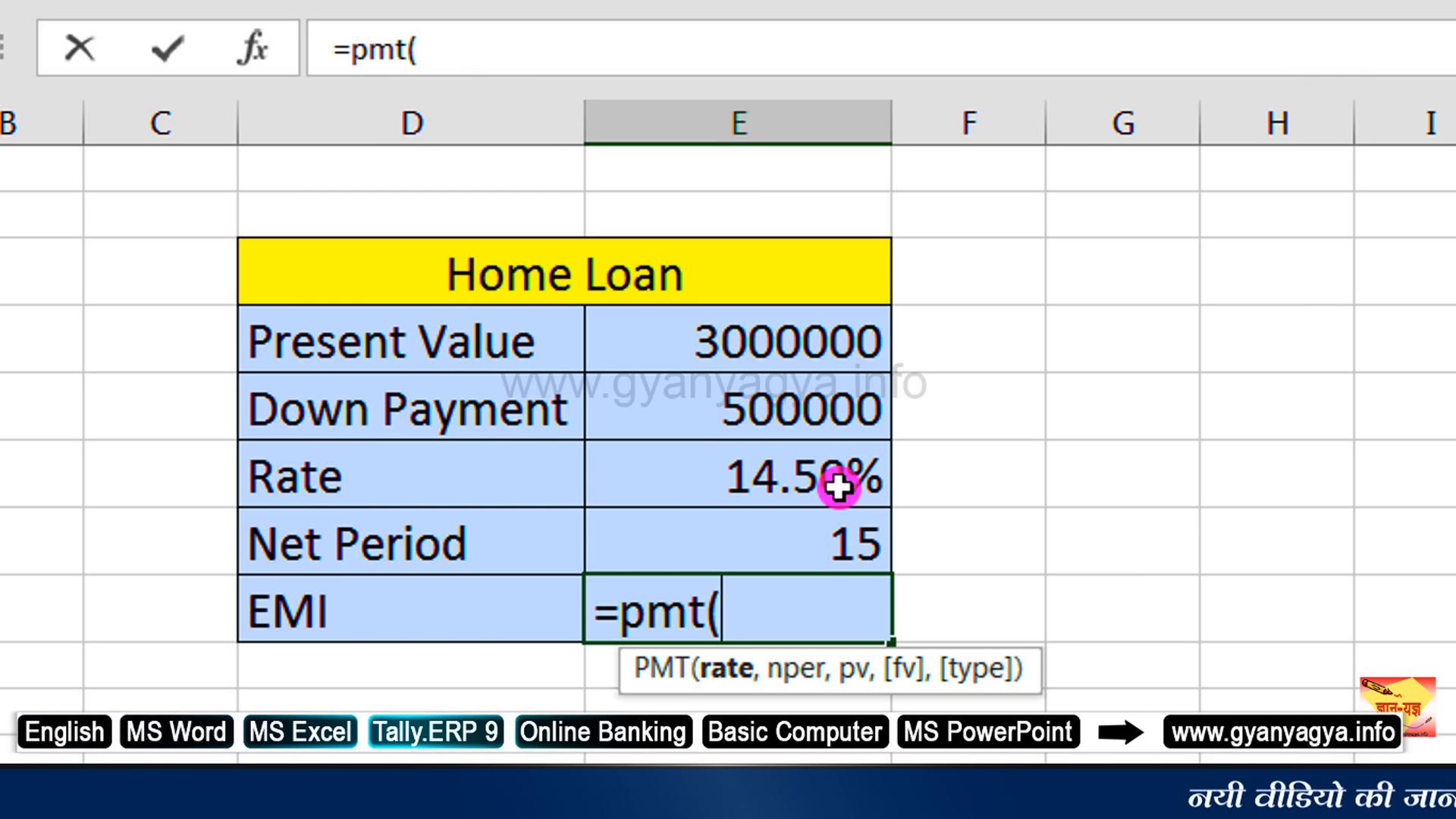
{"action": "left_click", "coordinate": [839, 487]}
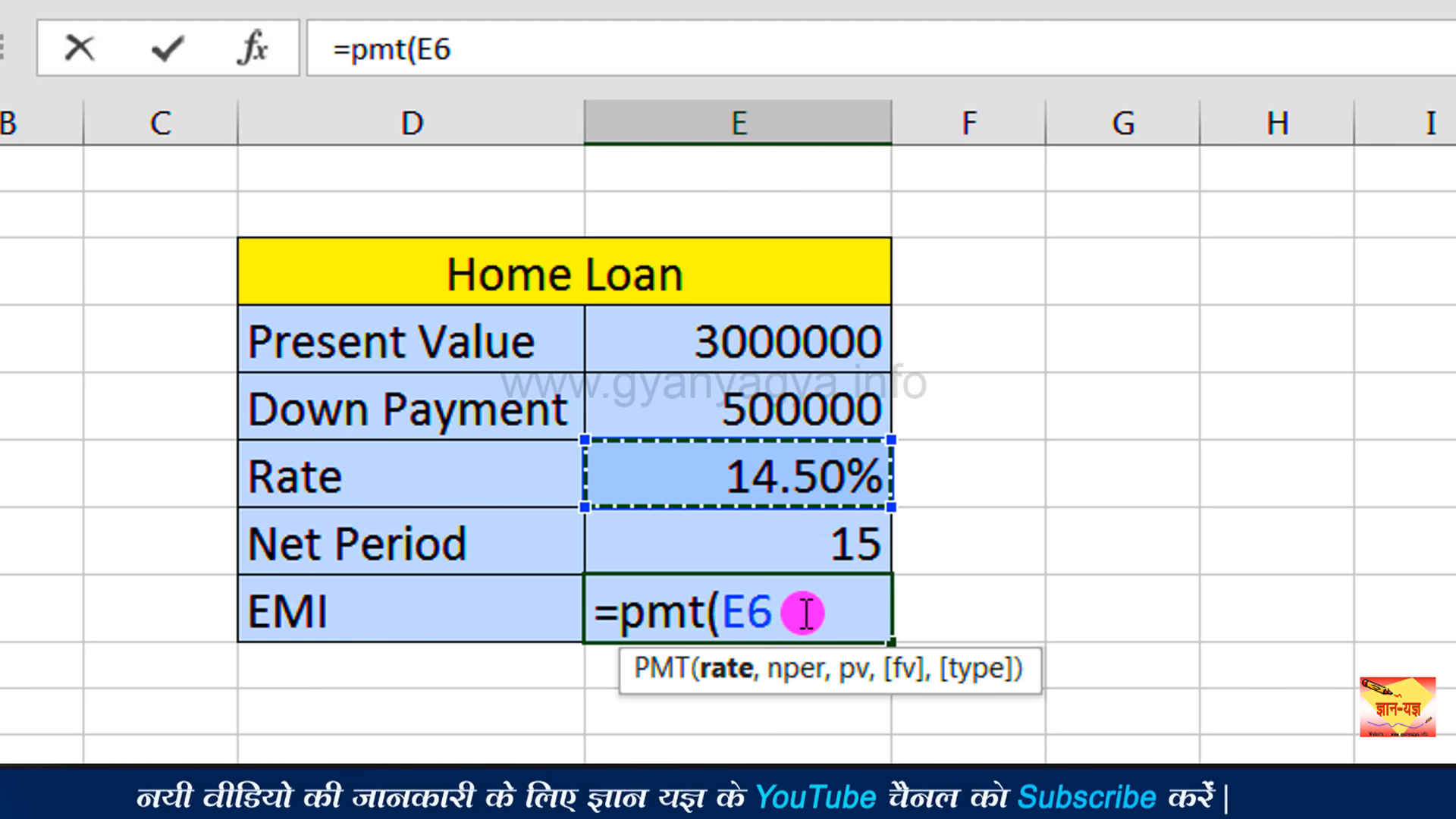
{"action": "type", "text": "/12"}
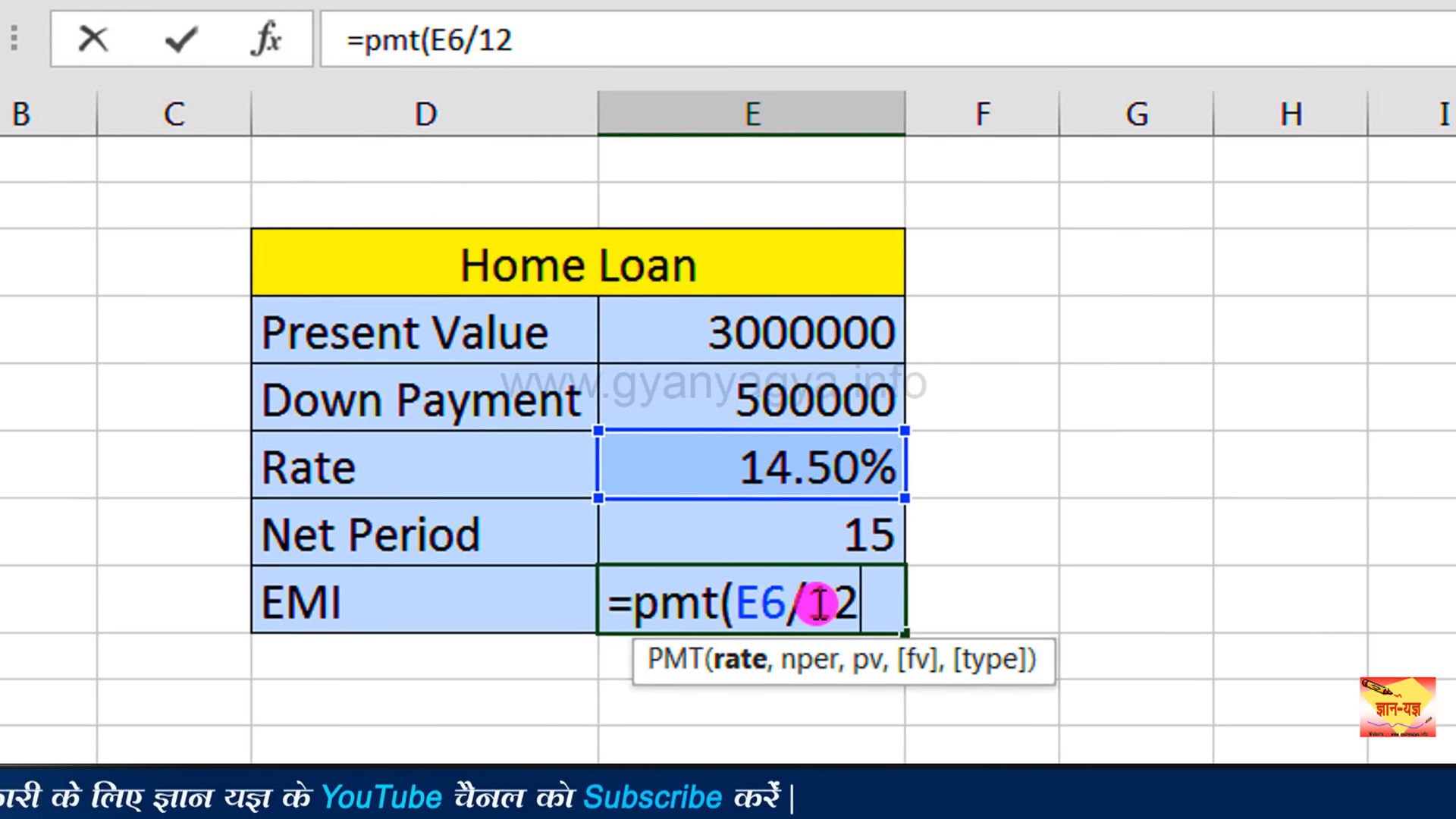
{"action": "type", "text": ","}
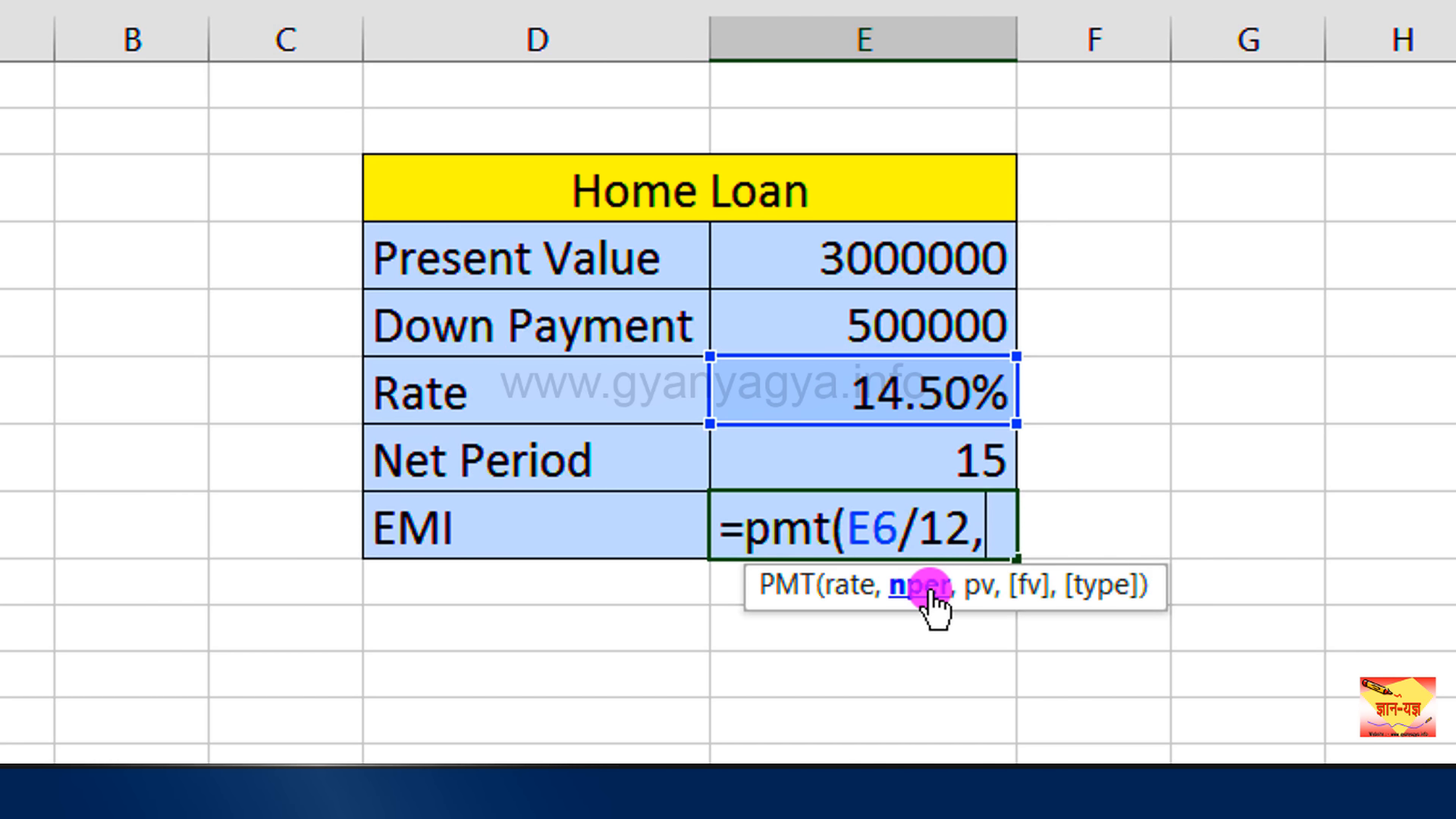
{"action": "left_click", "coordinate": [944, 465]}
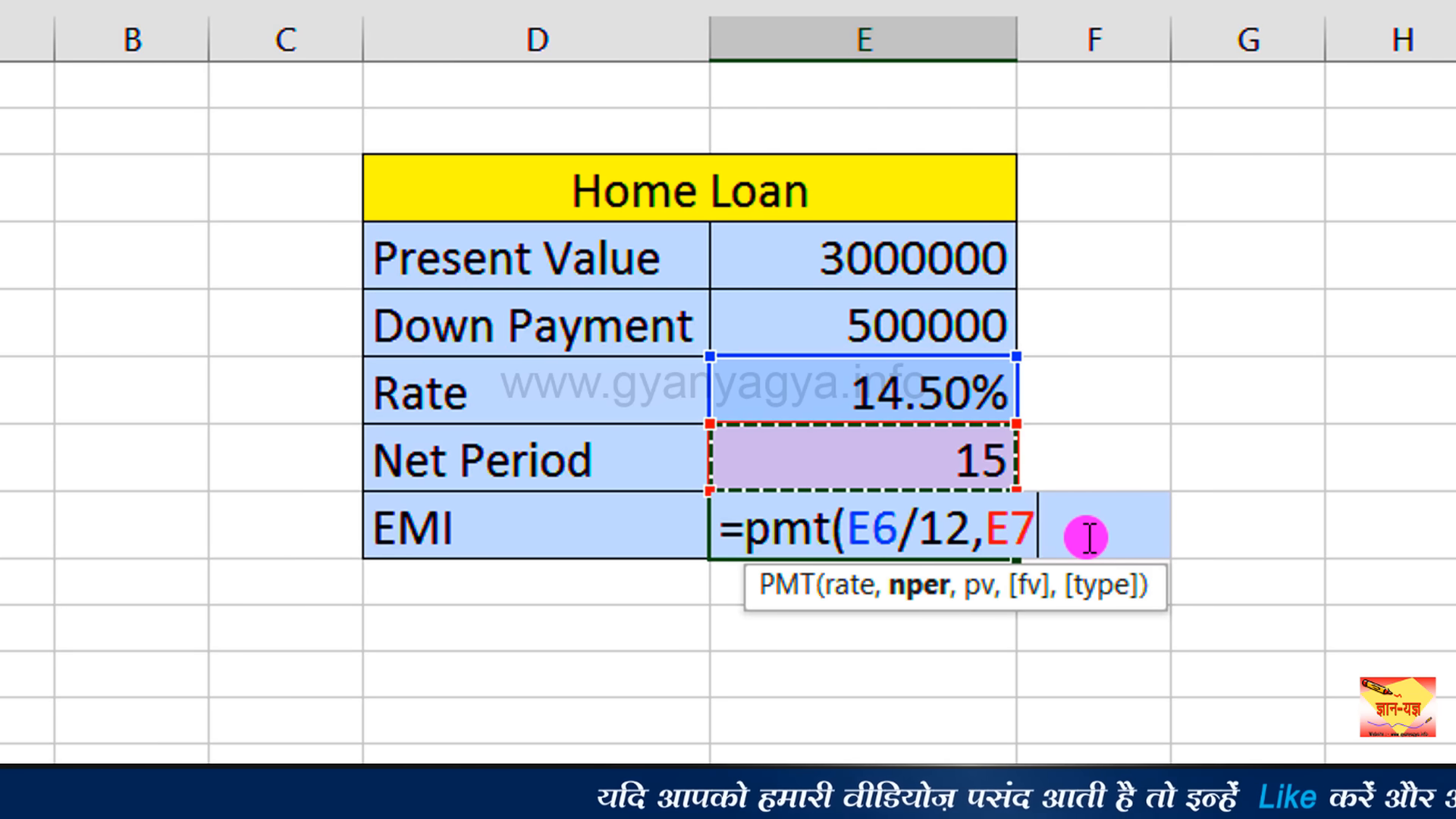
{"action": "type", "text": "*"}
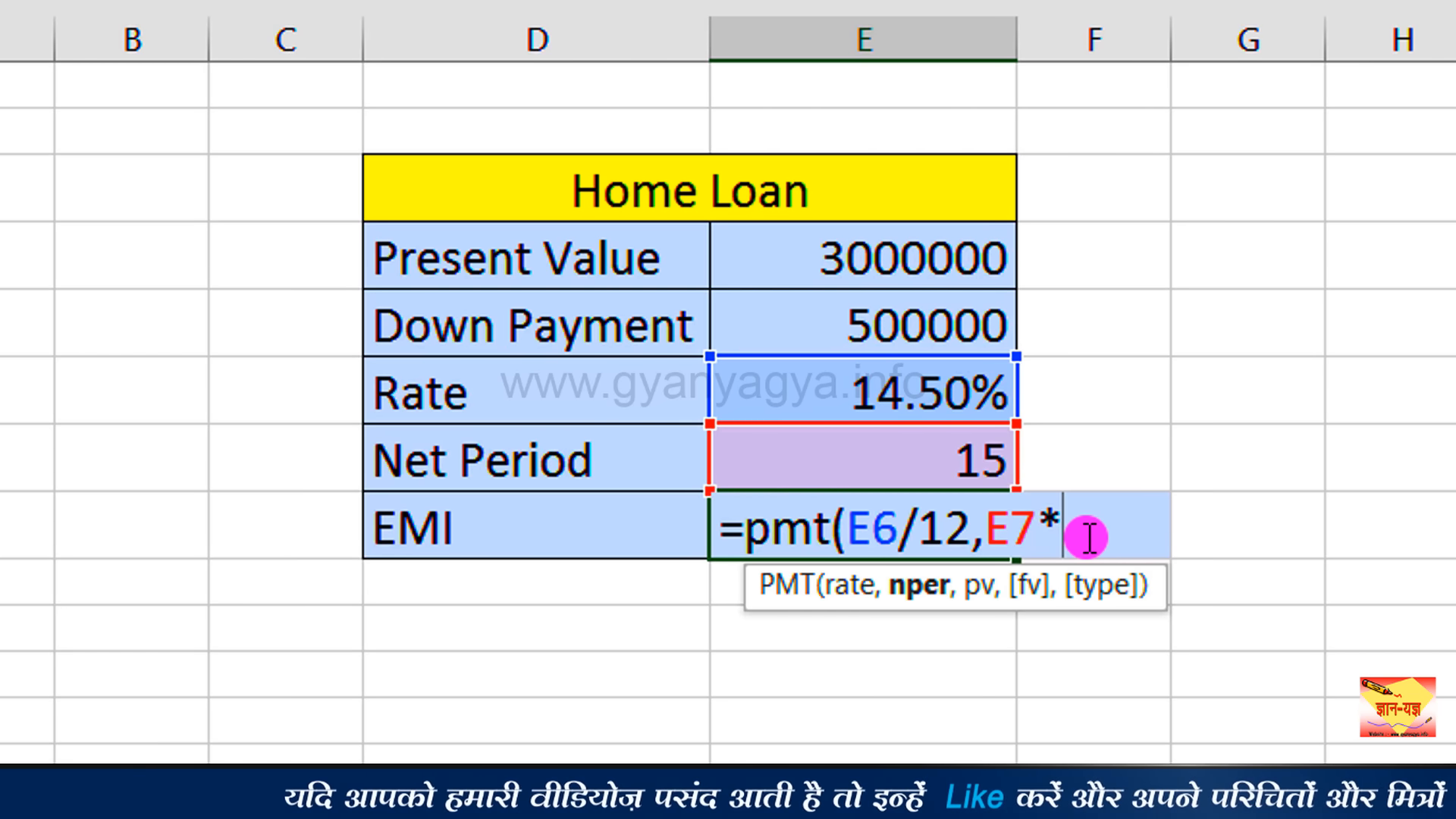
{"action": "type", "text": "12,"}
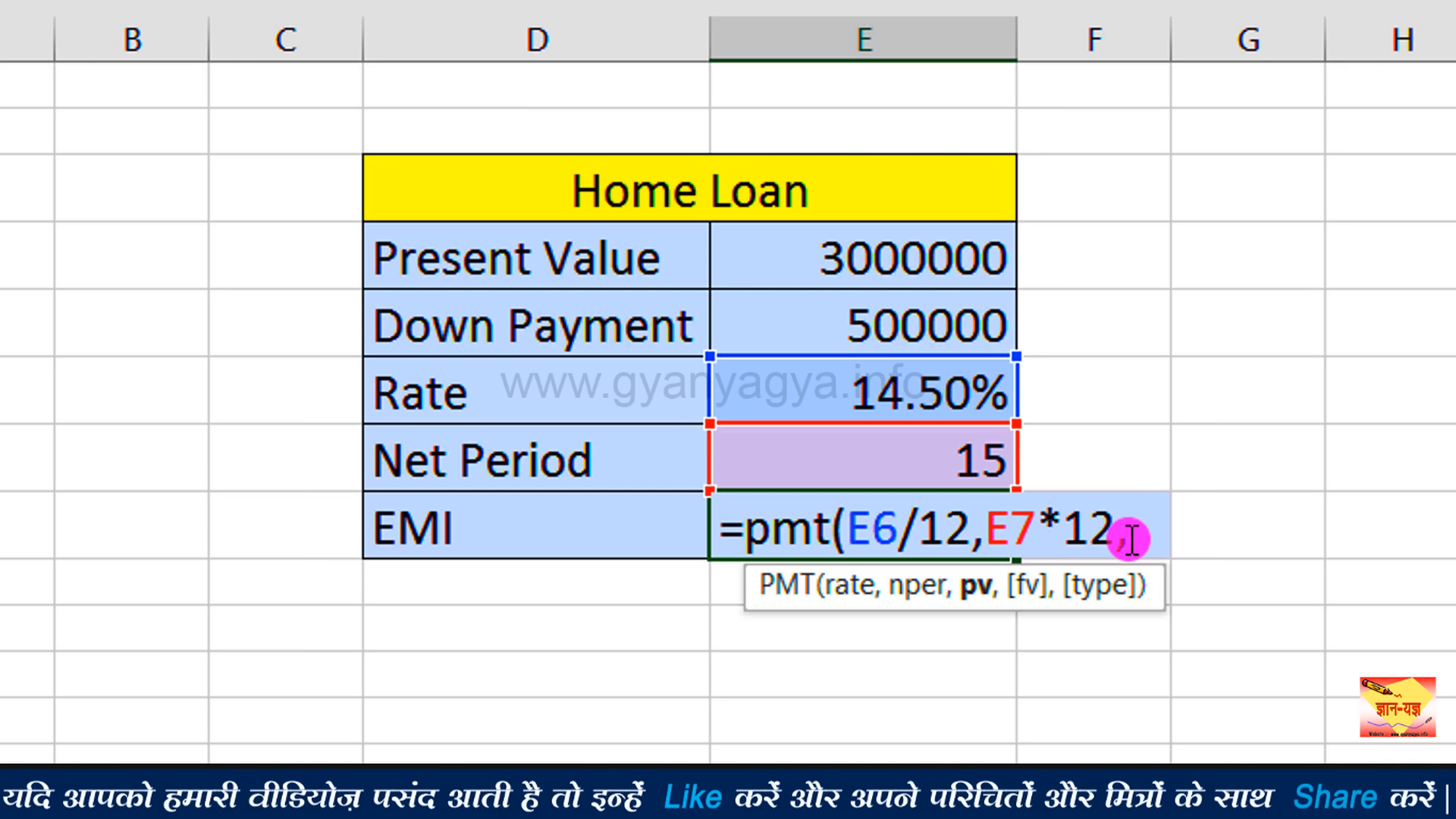
- Complete the E8 PMT formula with E4-E5 as the present value, and apply Comma Style to the EMI cell
{"action": "left_click", "coordinate": [951, 268]}
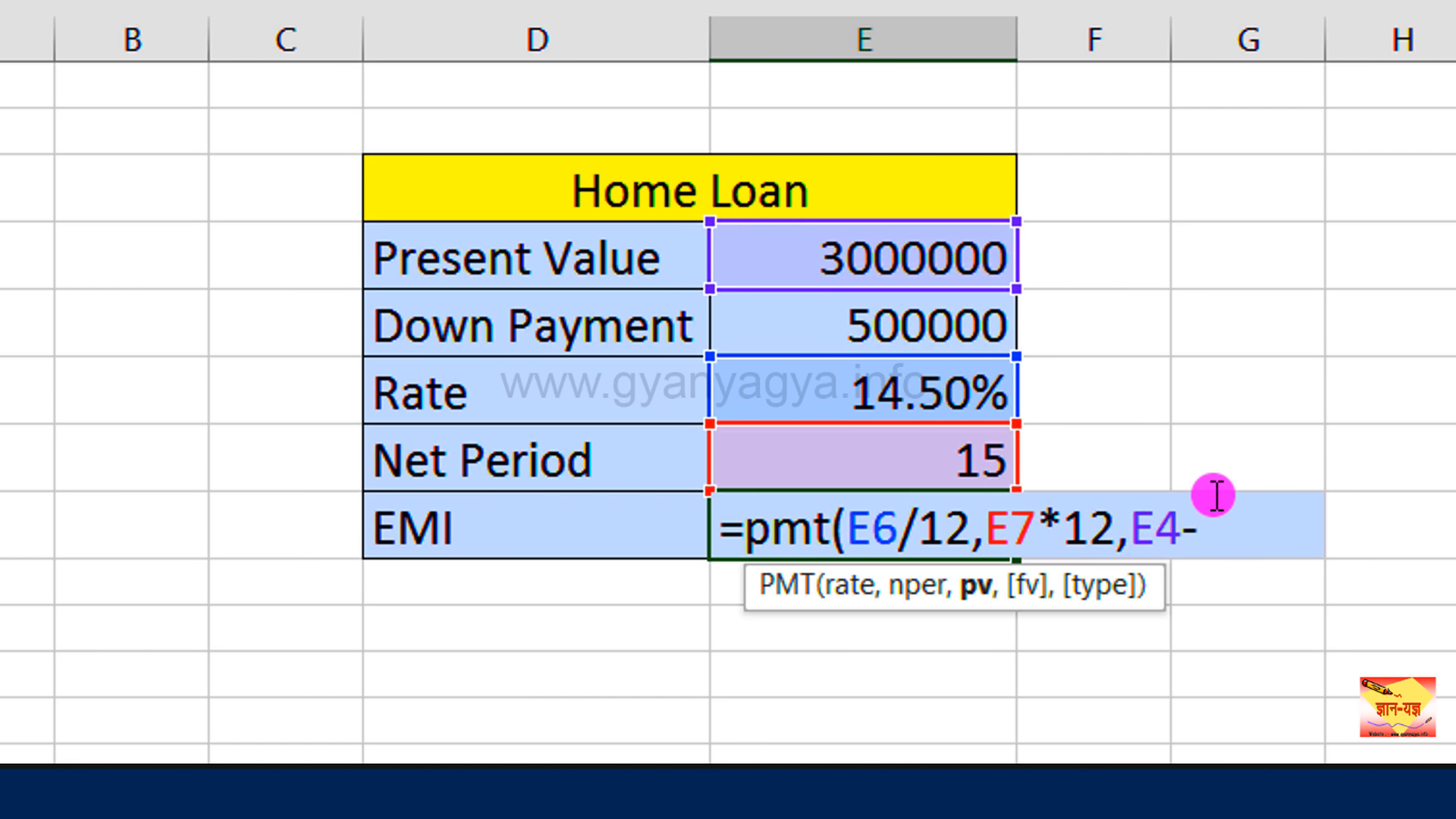
{"action": "type", "text": "-"}
{"action": "left_click", "coordinate": [957, 325]}
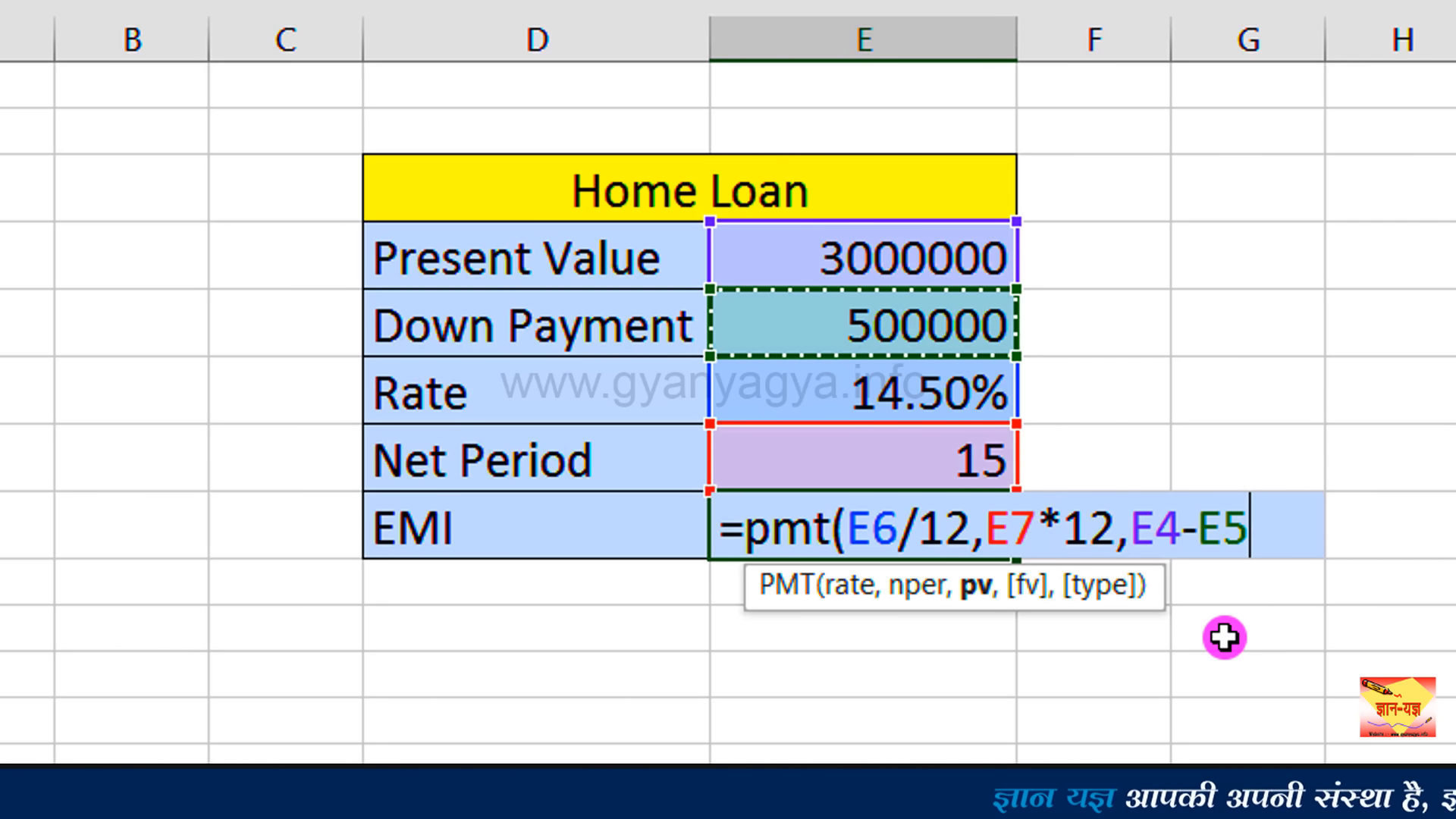
{"action": "type", "text": ")"}
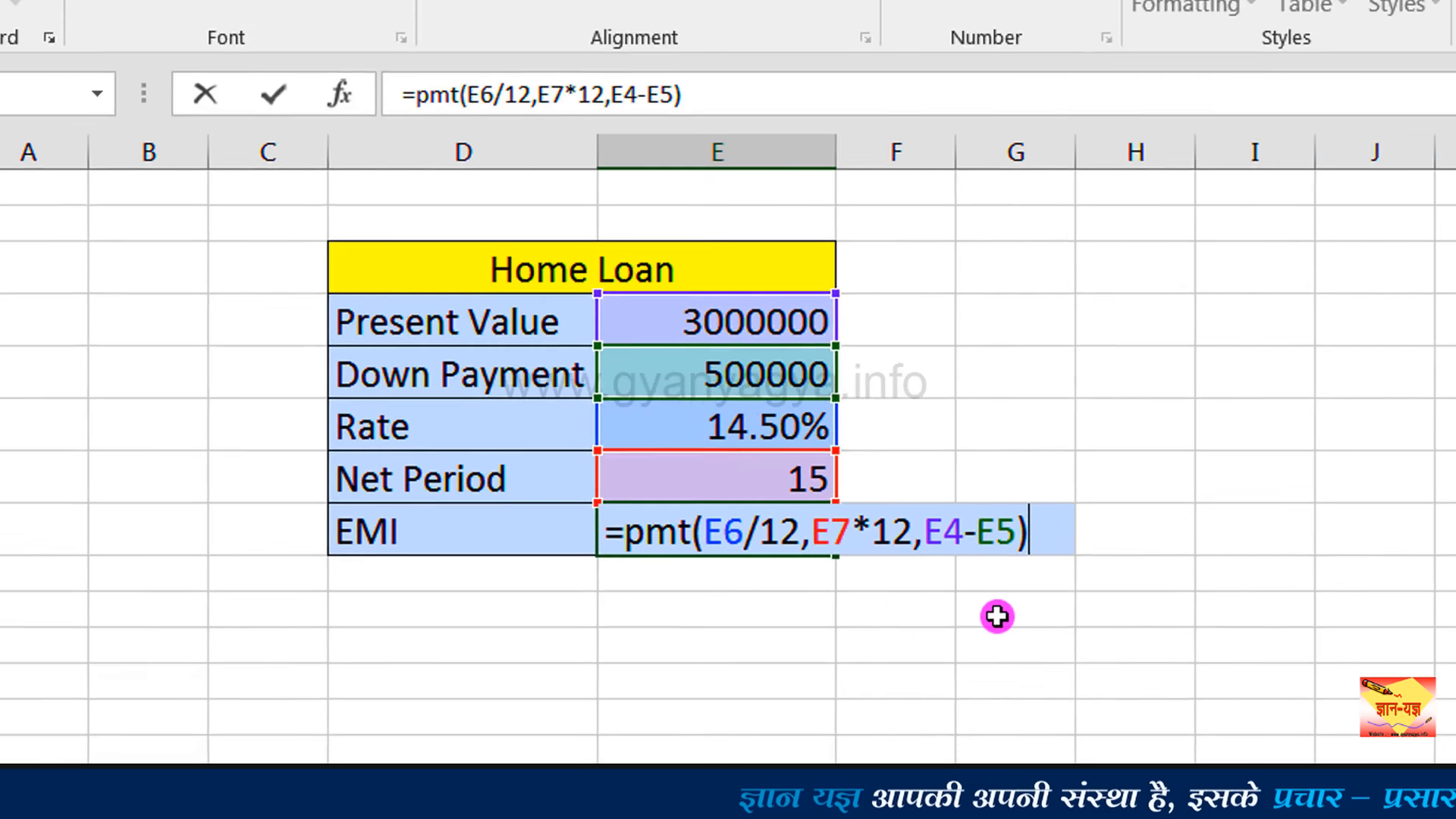
{"action": "key", "text": "Return"}
{"action": "left_click", "coordinate": [979, 546]}
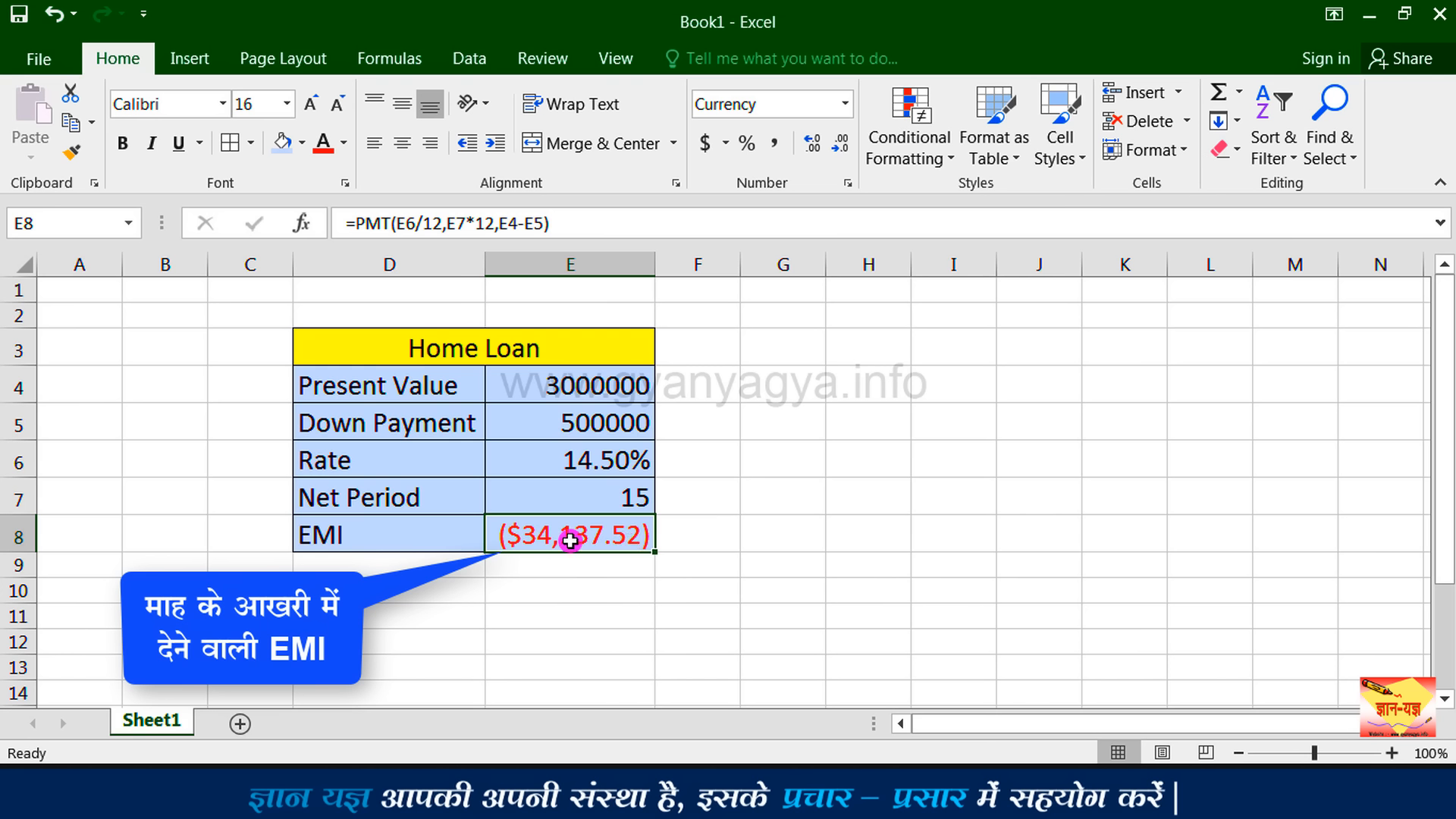
{"action": "left_click", "coordinate": [777, 144]}
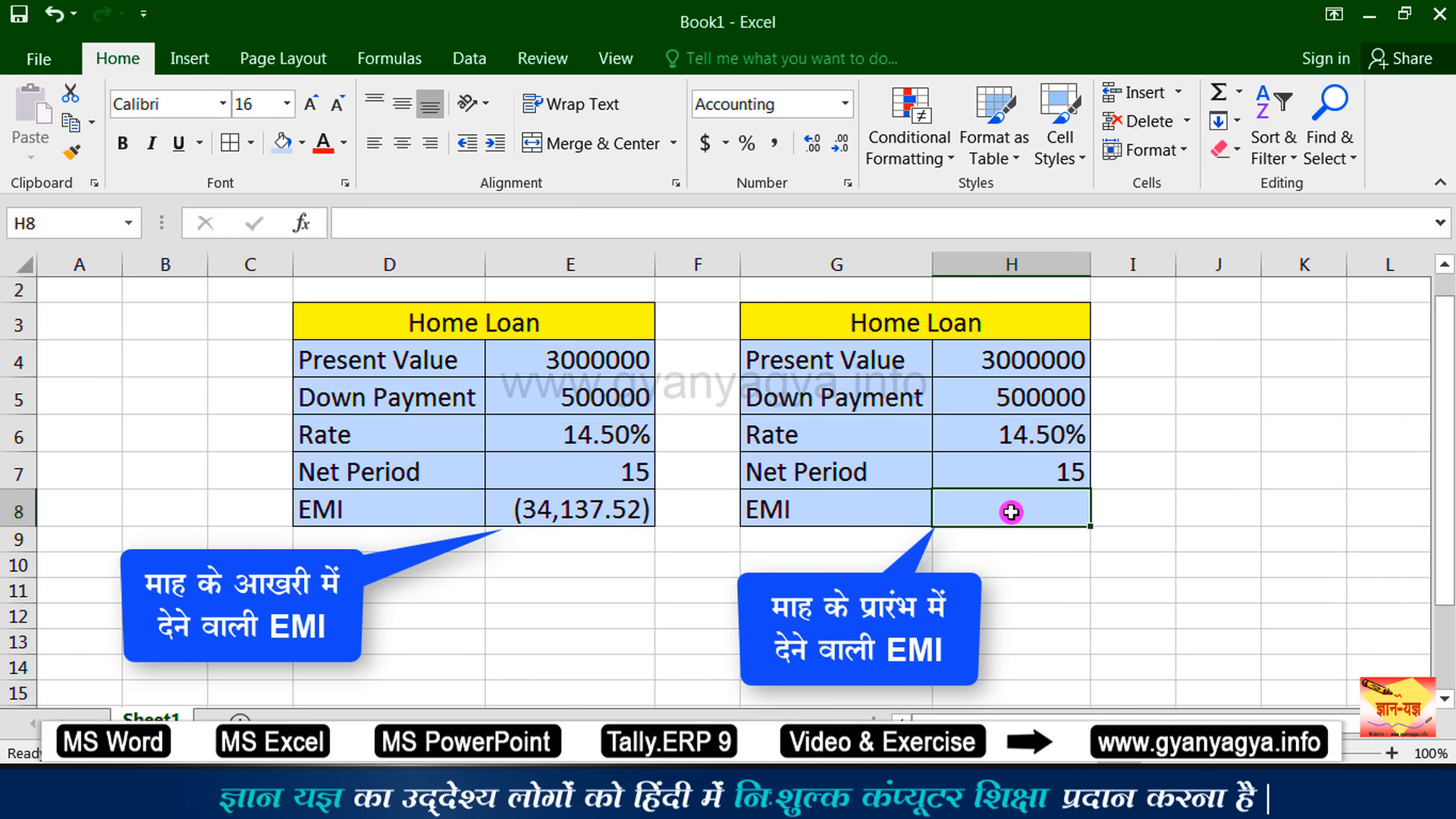
- Start a PMT formula in H8 with H6/12 as the rate and H7*12 as the number of payments
{"action": "type", "text": "="}
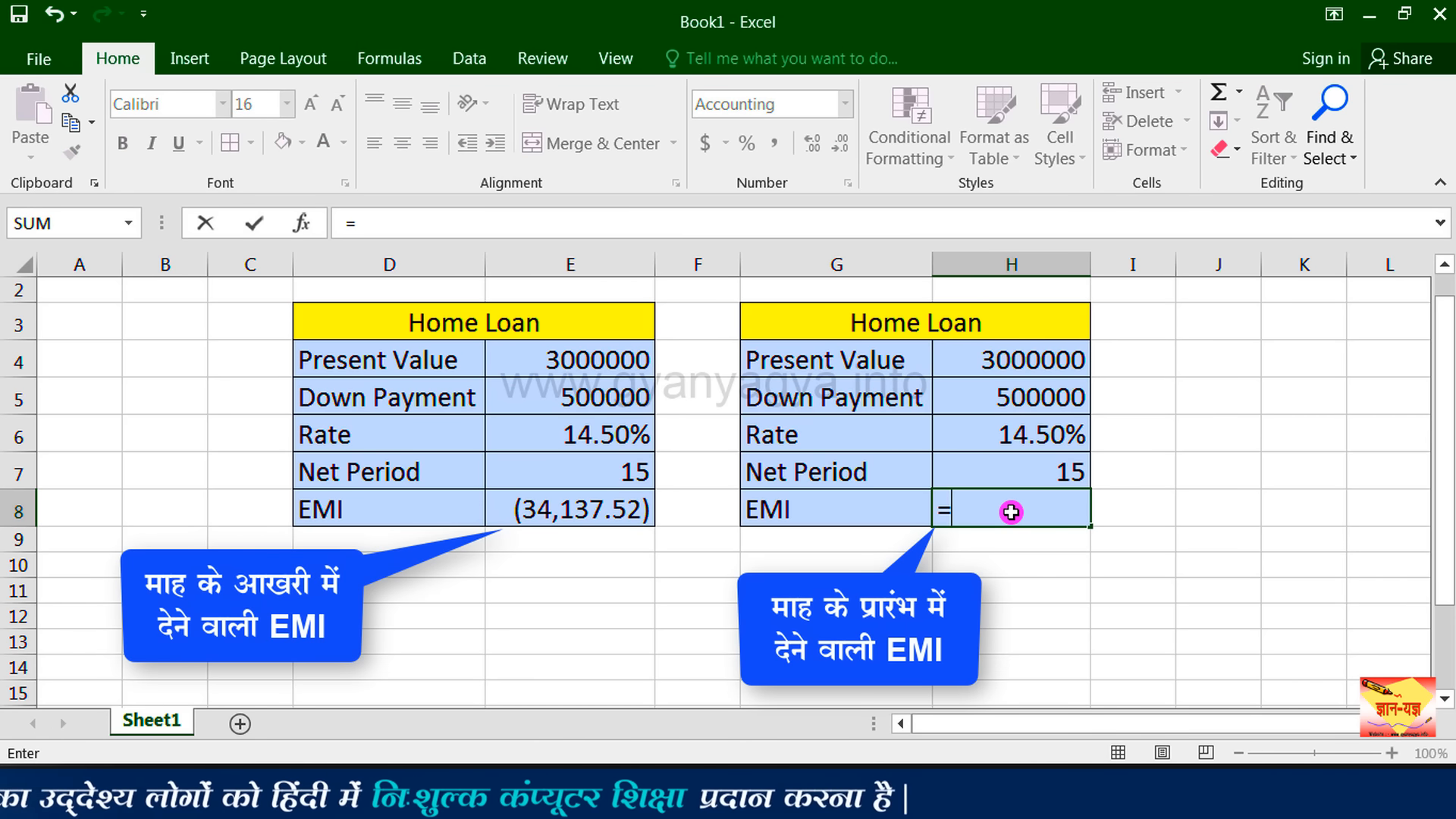
{"action": "type", "text": "p"}
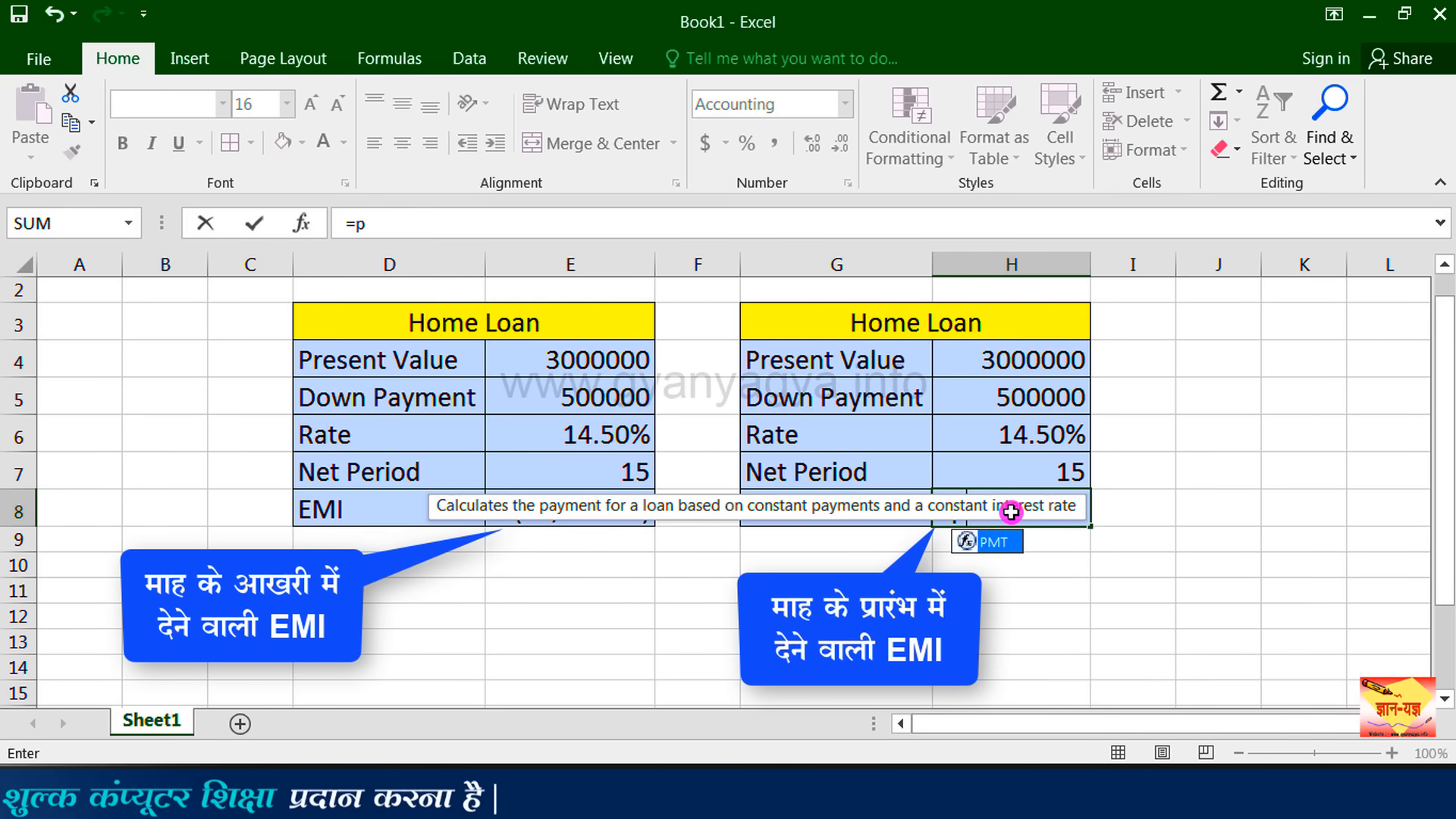
{"action": "type", "text": "mt("}
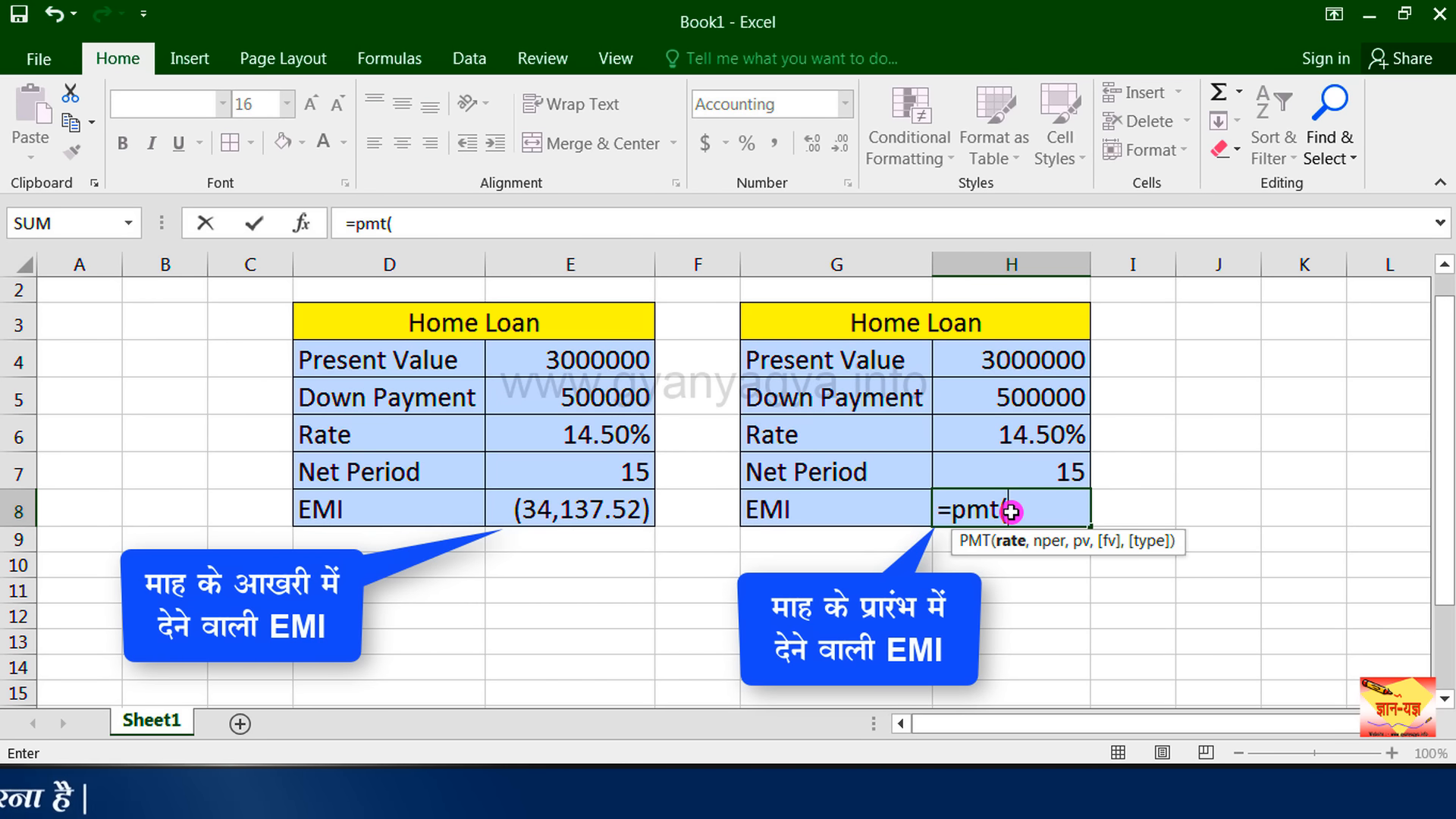
{"action": "left_click", "coordinate": [1024, 440]}
{"action": "type", "text": "/12"}
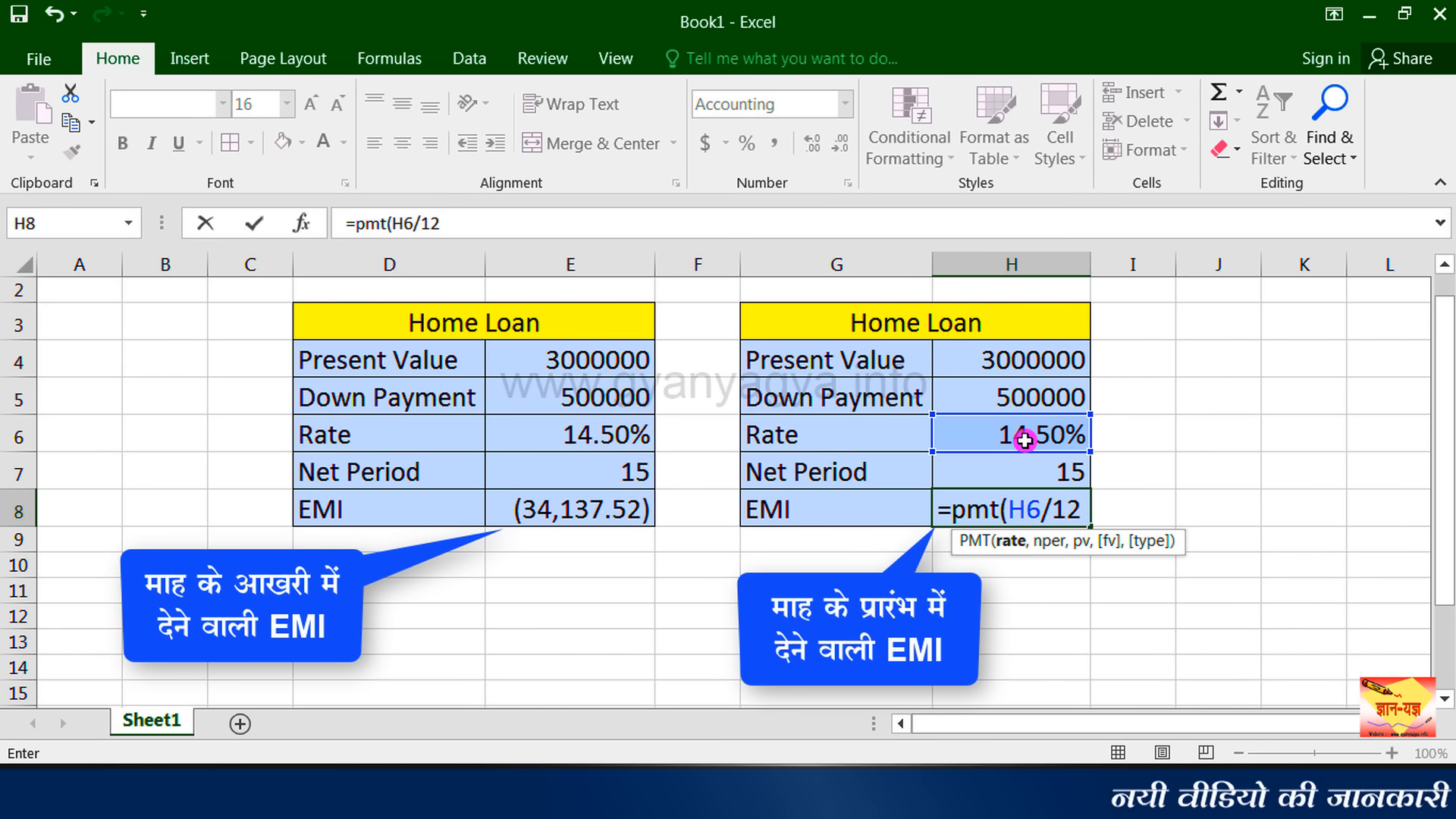
{"action": "type", "text": ","}
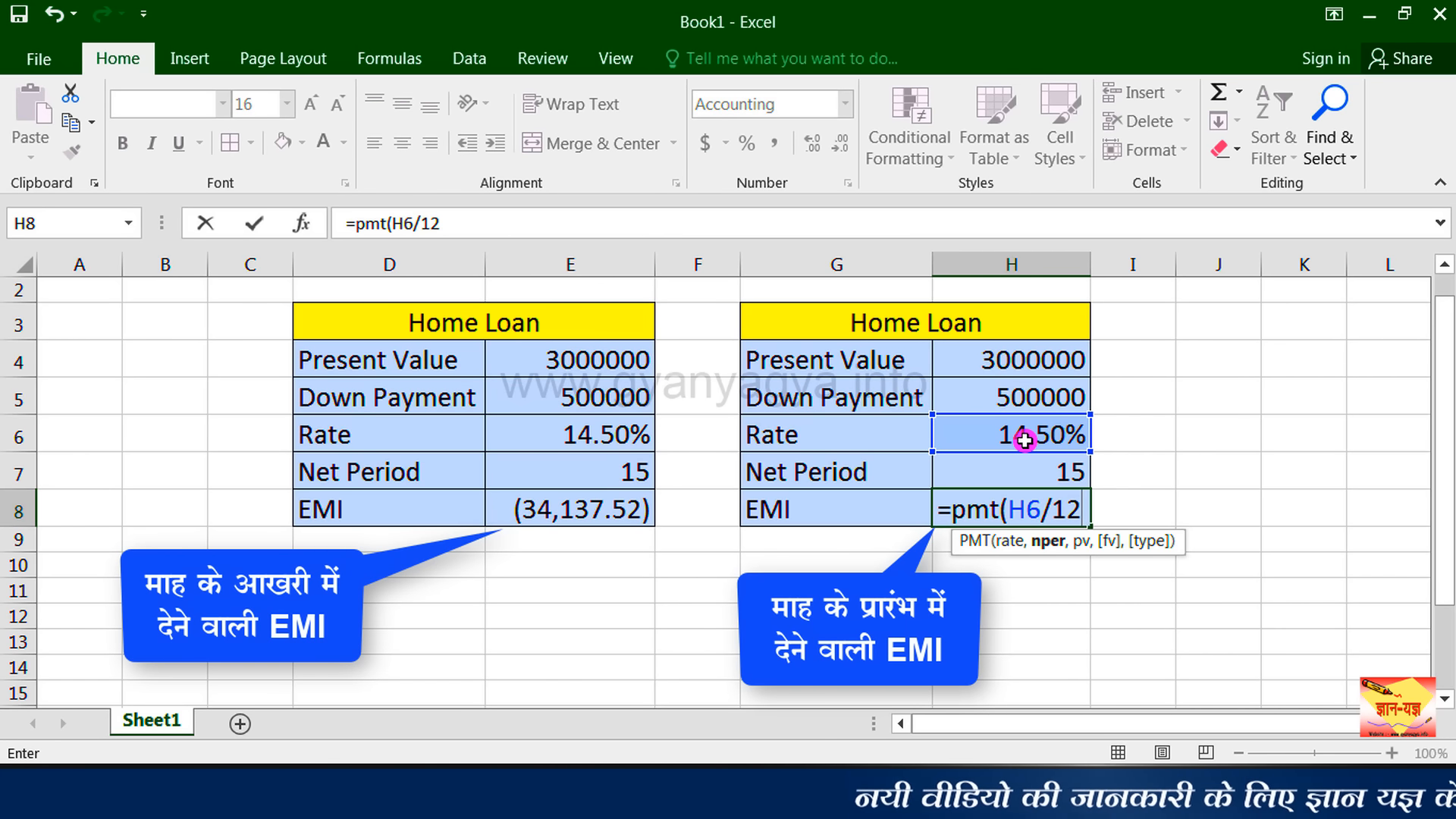
{"action": "left_click", "coordinate": [1016, 472]}
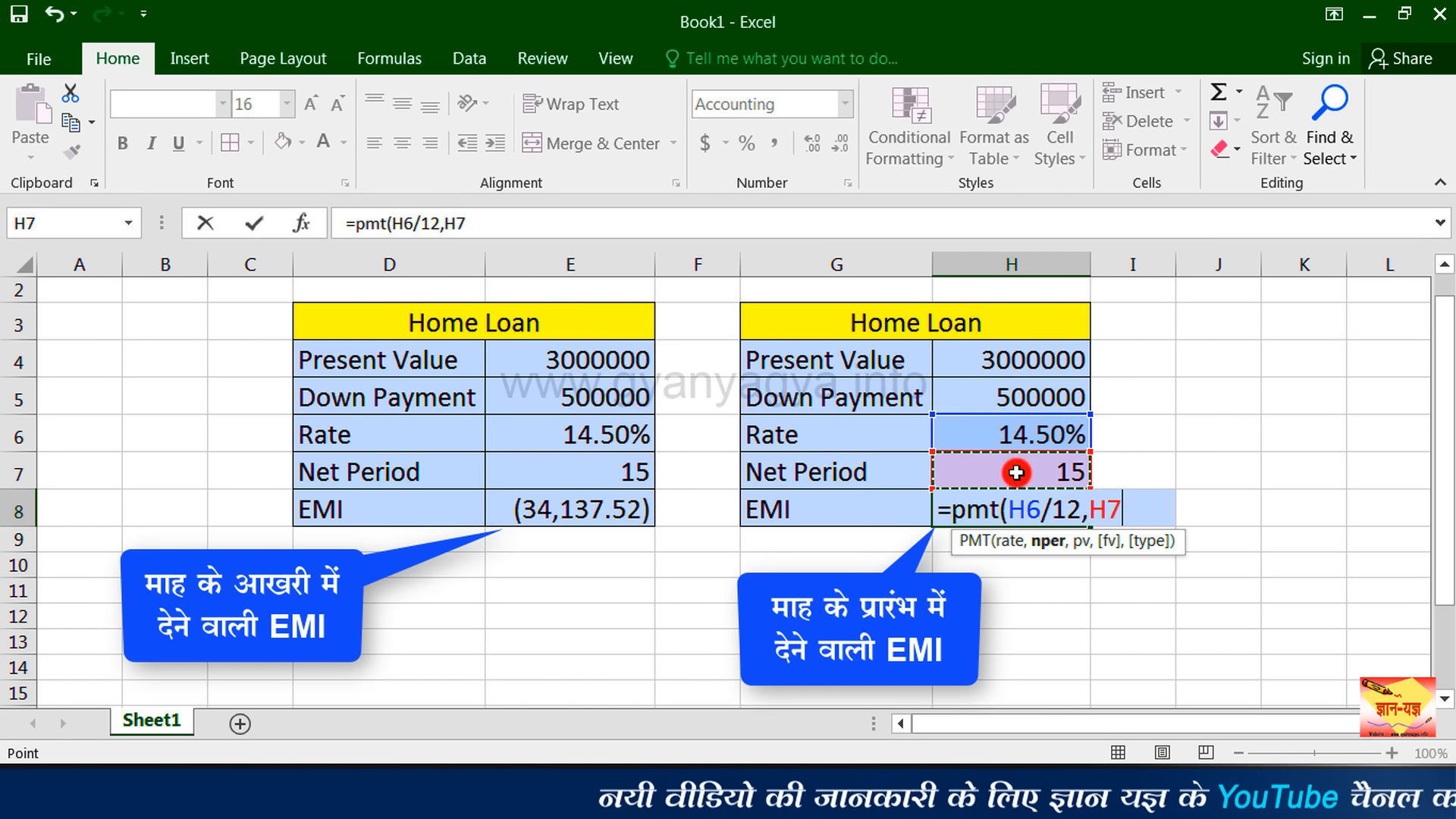
{"action": "type", "text": "*12"}
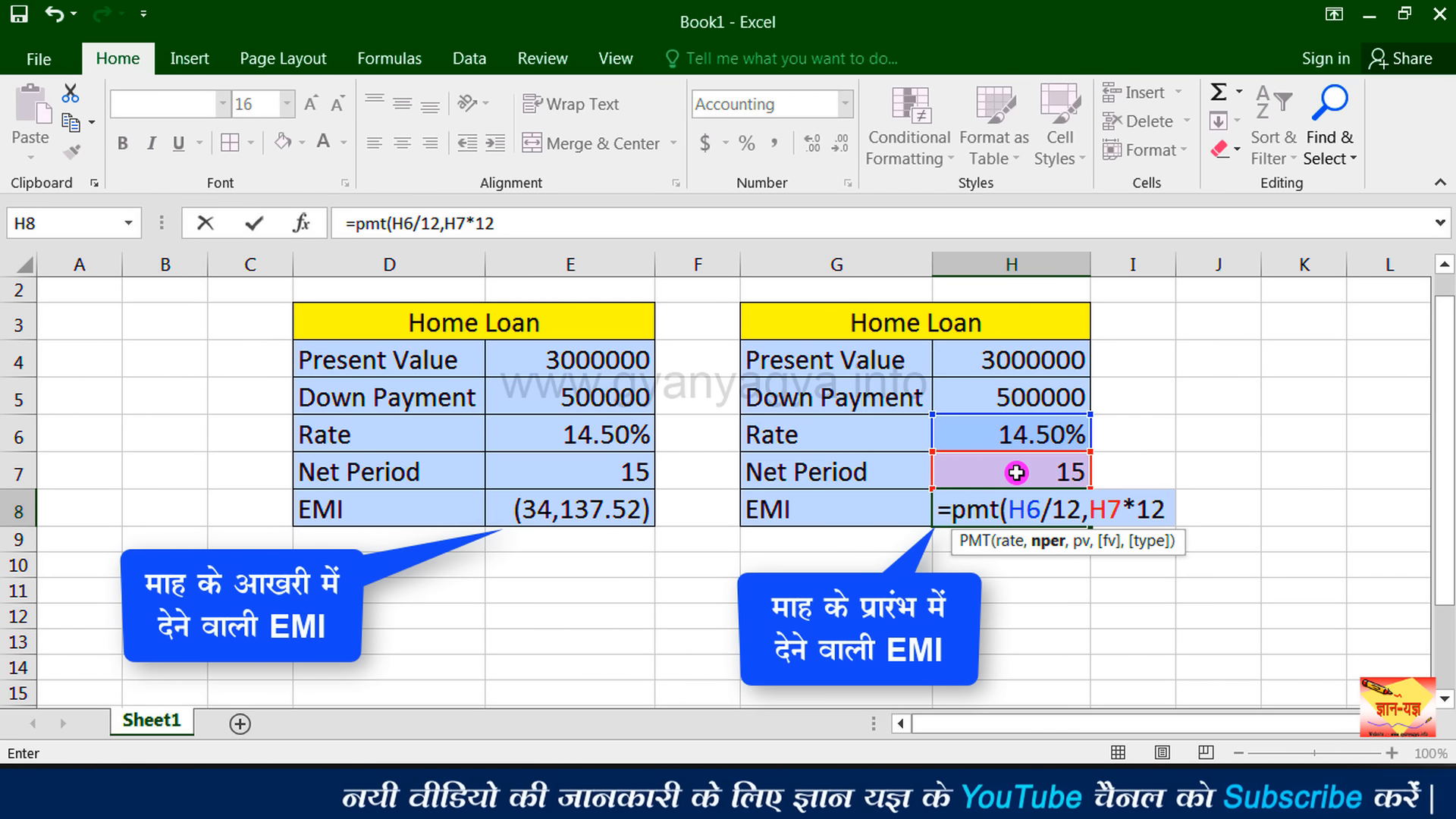
{"action": "type", "text": ","}
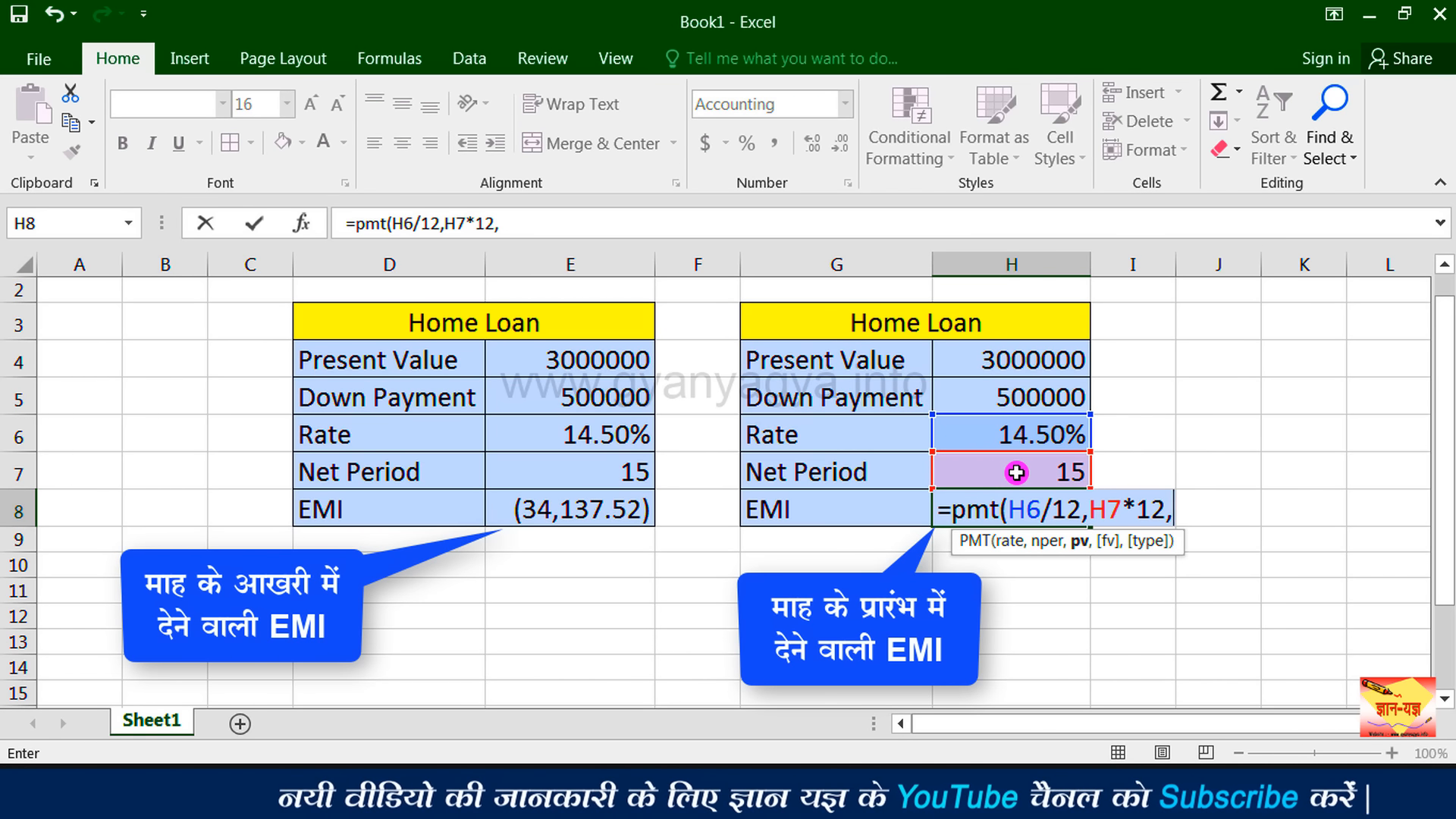
- Complete the H8 formula with present value H4-H5, future value 0 and type 1 (beginning of the period), and apply Comma Style
{"action": "left_click", "coordinate": [1031, 363]}
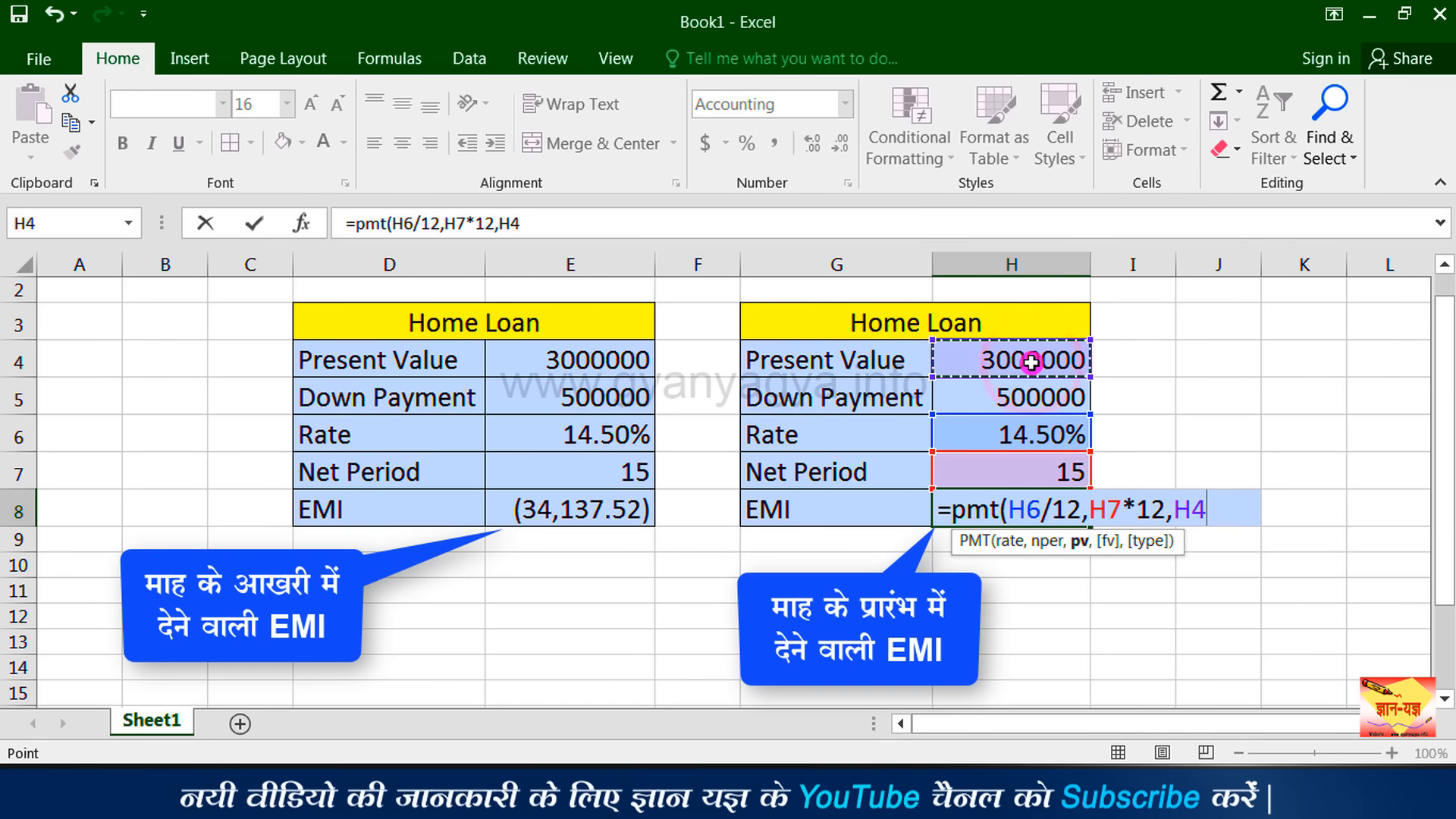
{"action": "left_click", "coordinate": [1032, 400]}
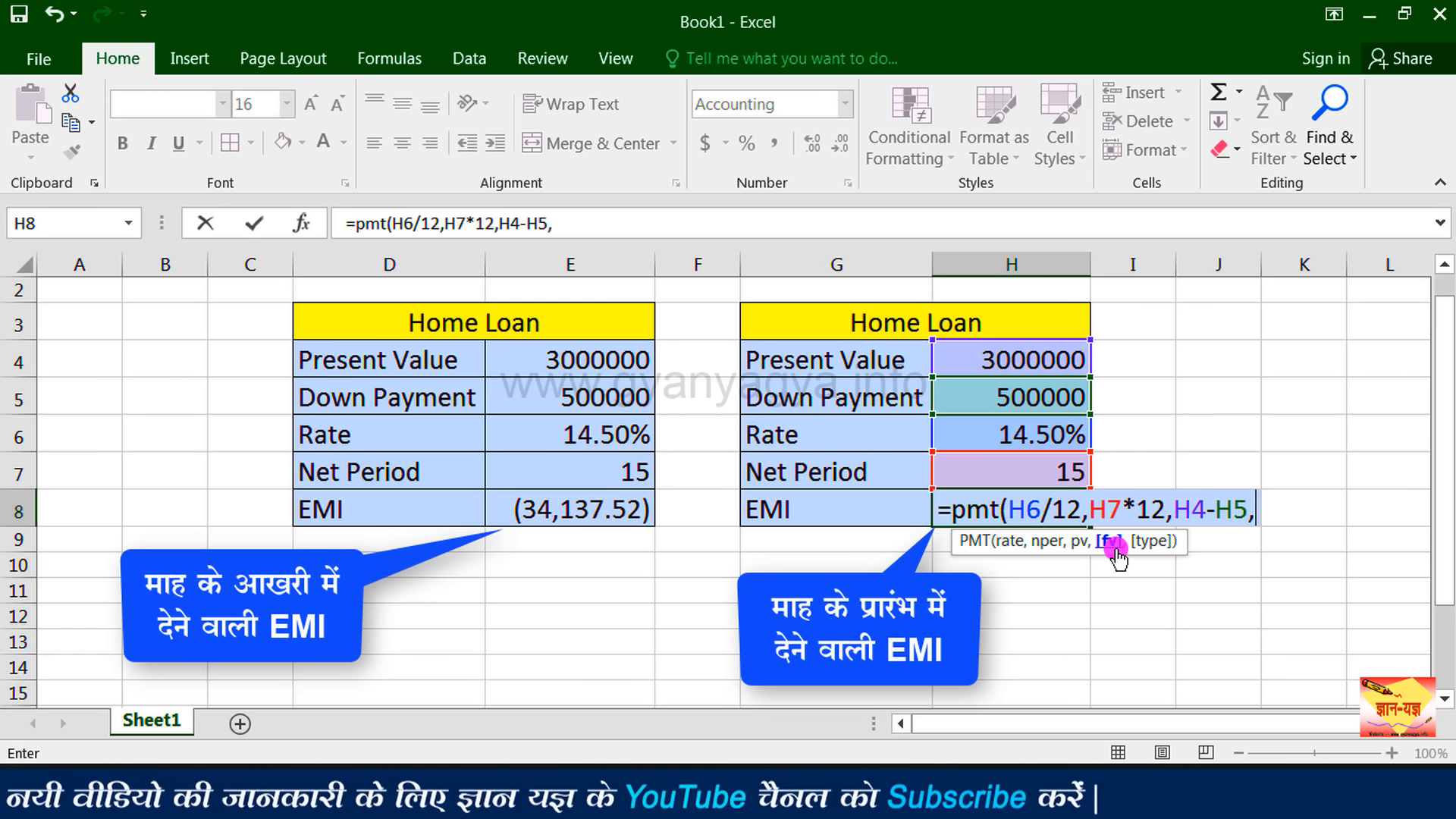
{"action": "type", "text": "0,"}
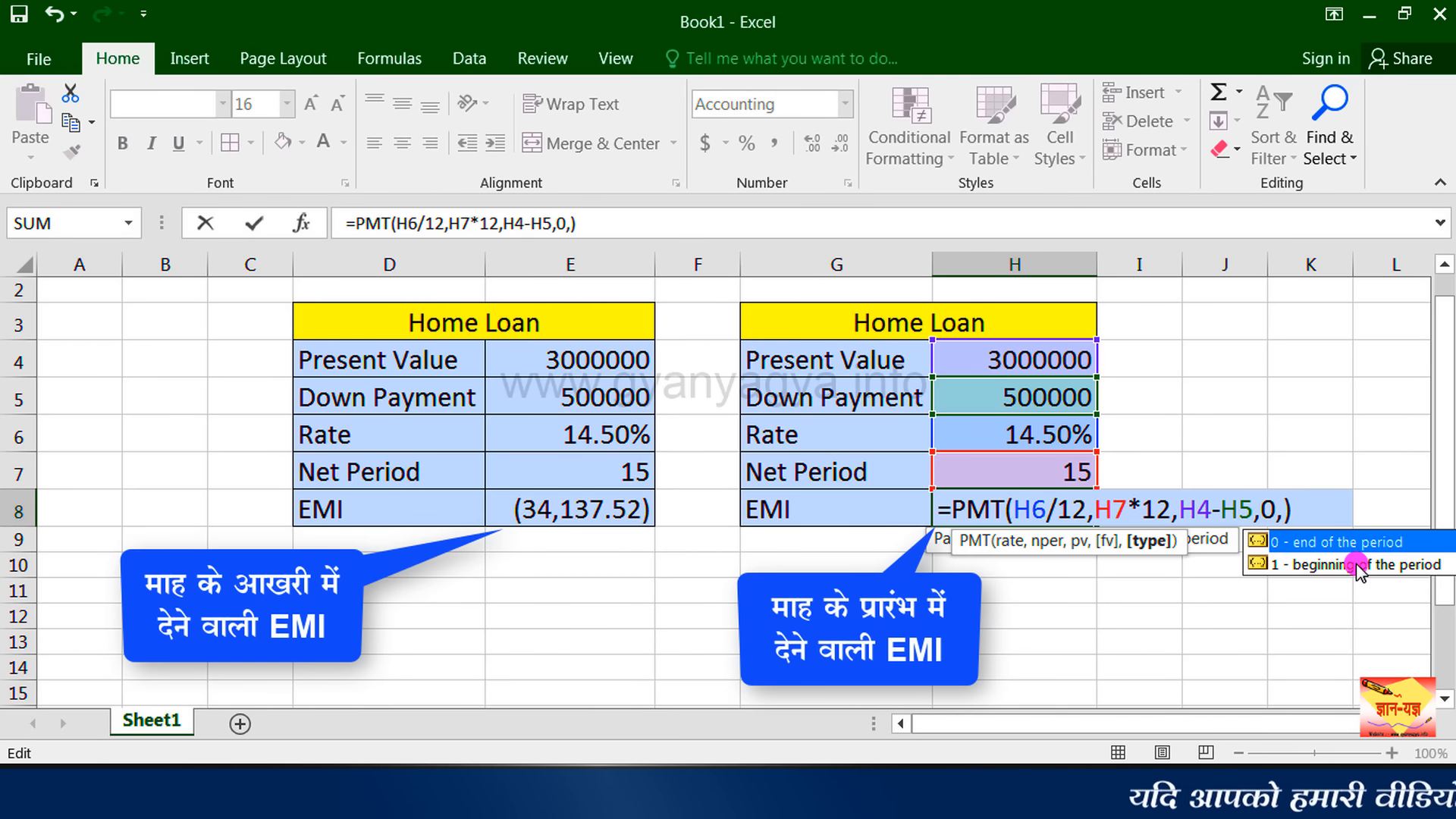
{"action": "left_click", "coordinate": [1356, 563]}
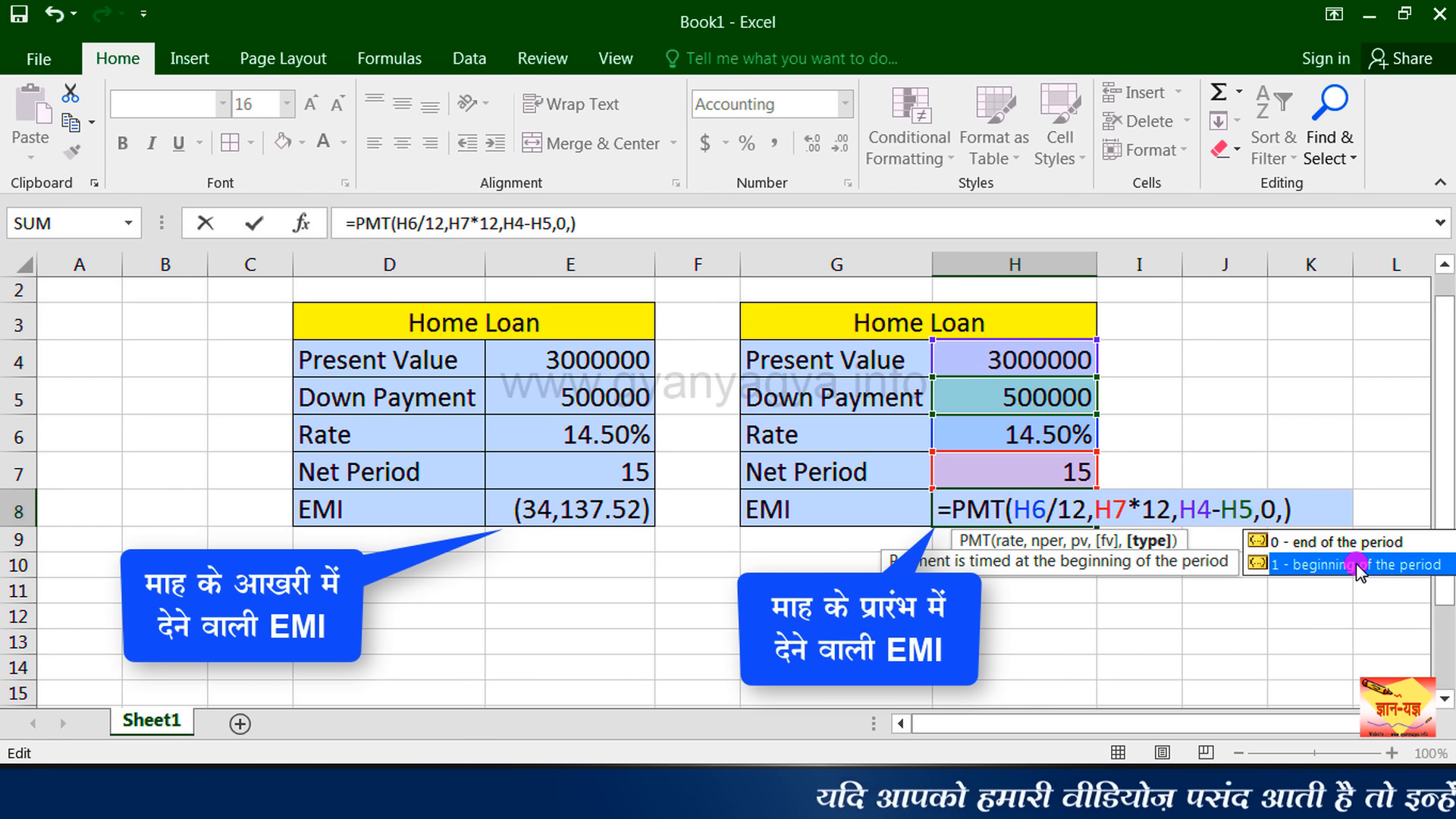
{"action": "key", "text": "Up"}
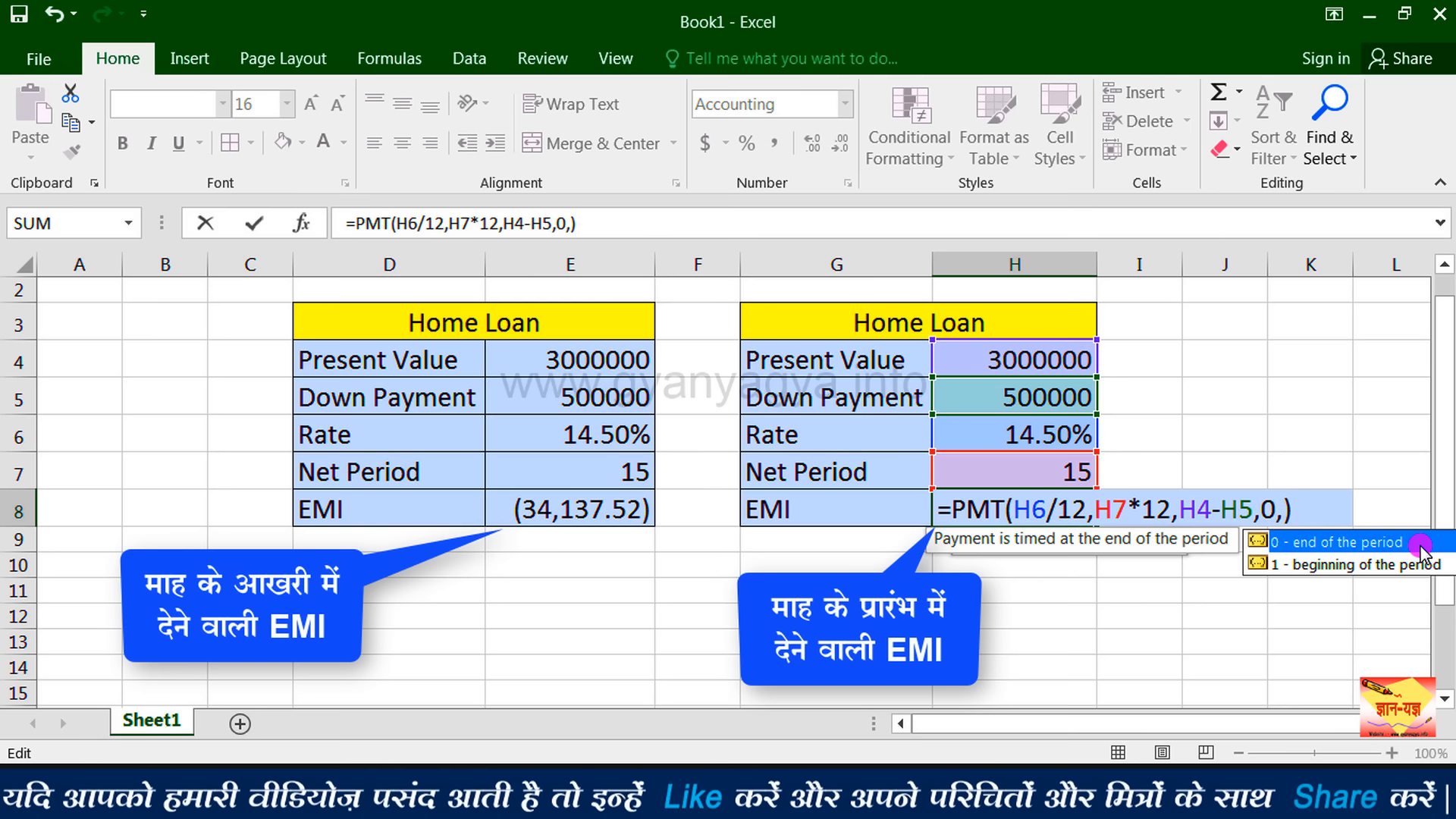
{"action": "key", "text": "Down"}
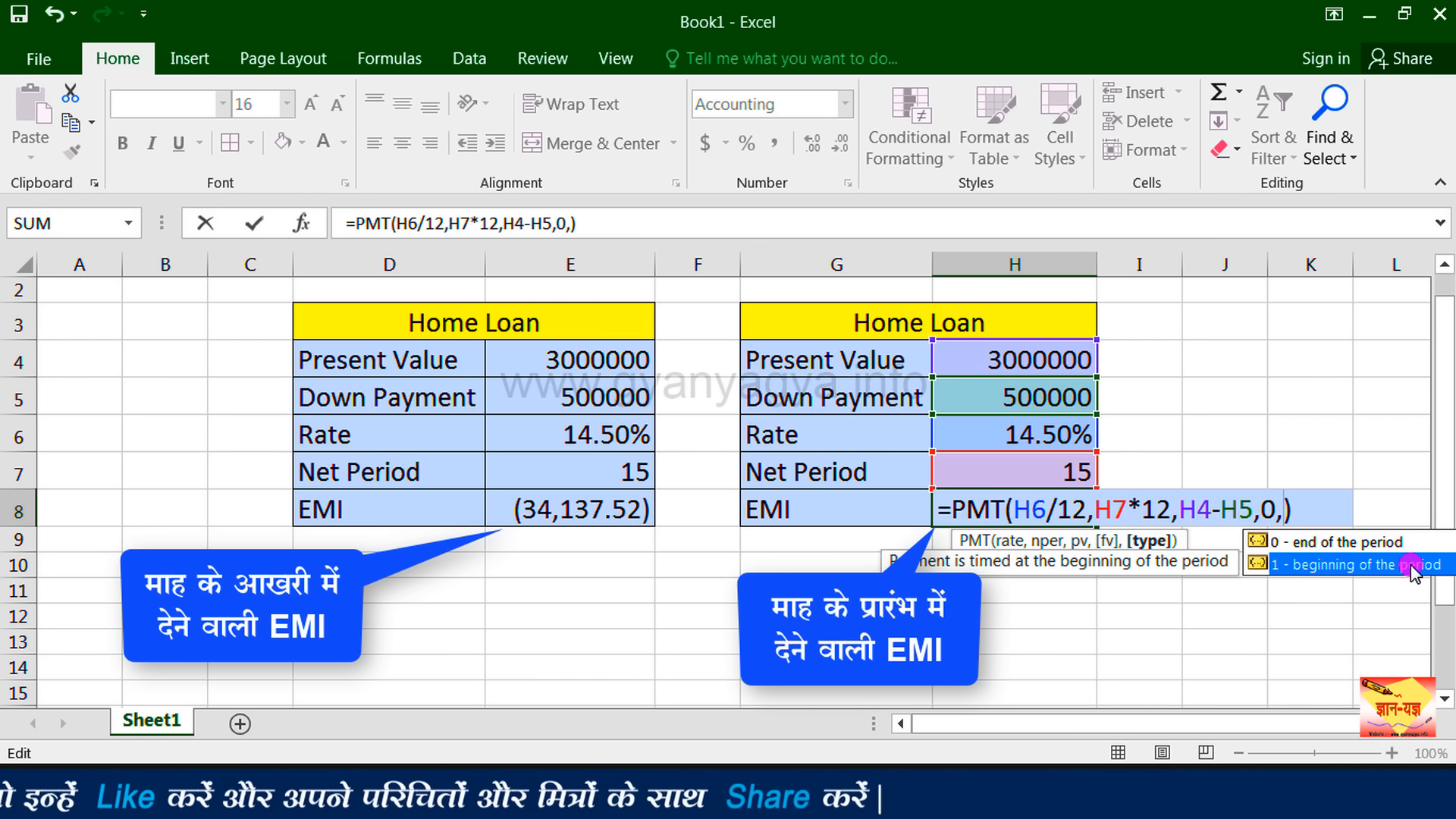
{"action": "double_click", "coordinate": [1411, 565]}
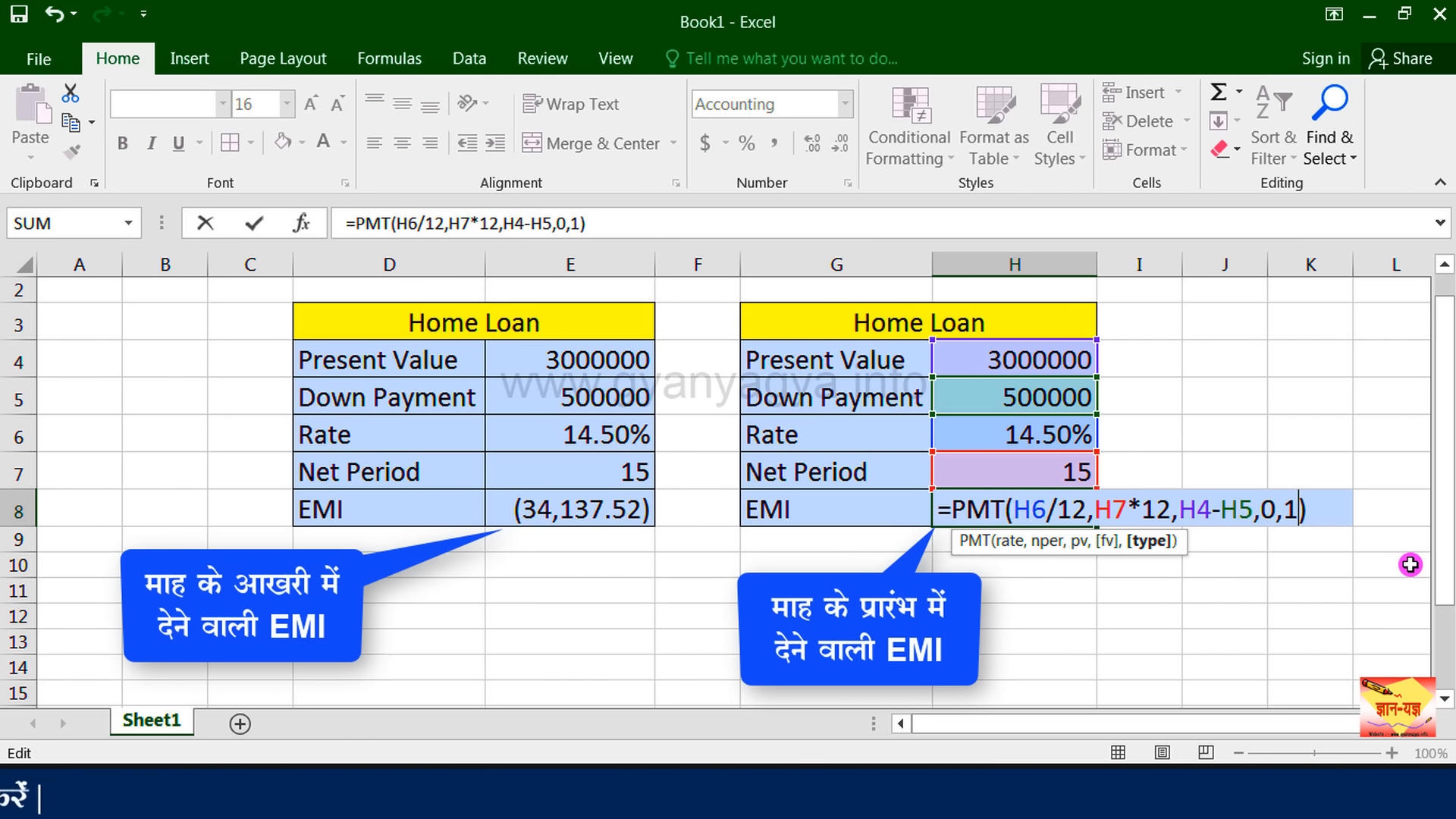
{"action": "key", "text": "Return"}
{"action": "left_click", "coordinate": [1073, 512]}
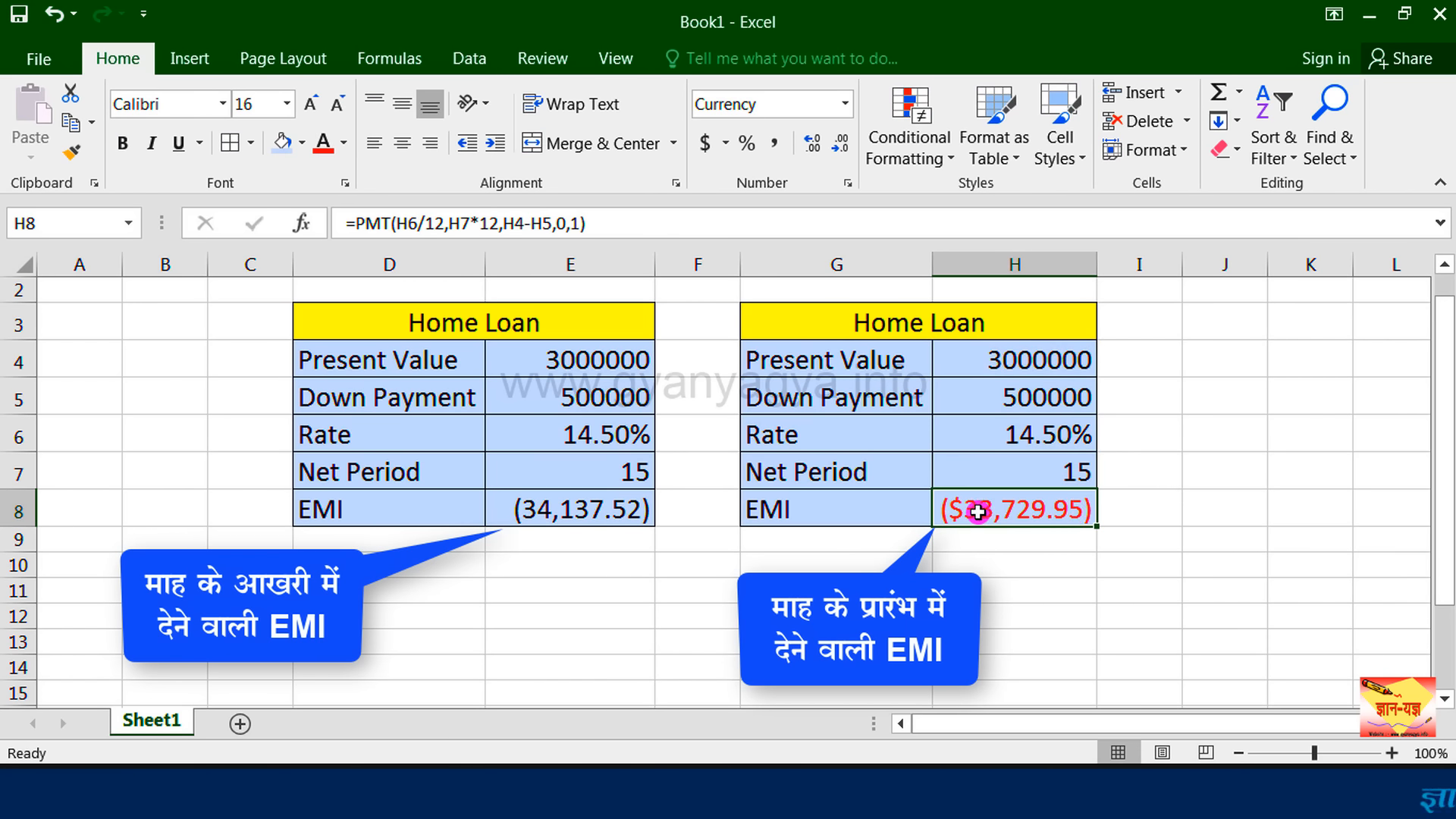
{"action": "left_click", "coordinate": [774, 142]}
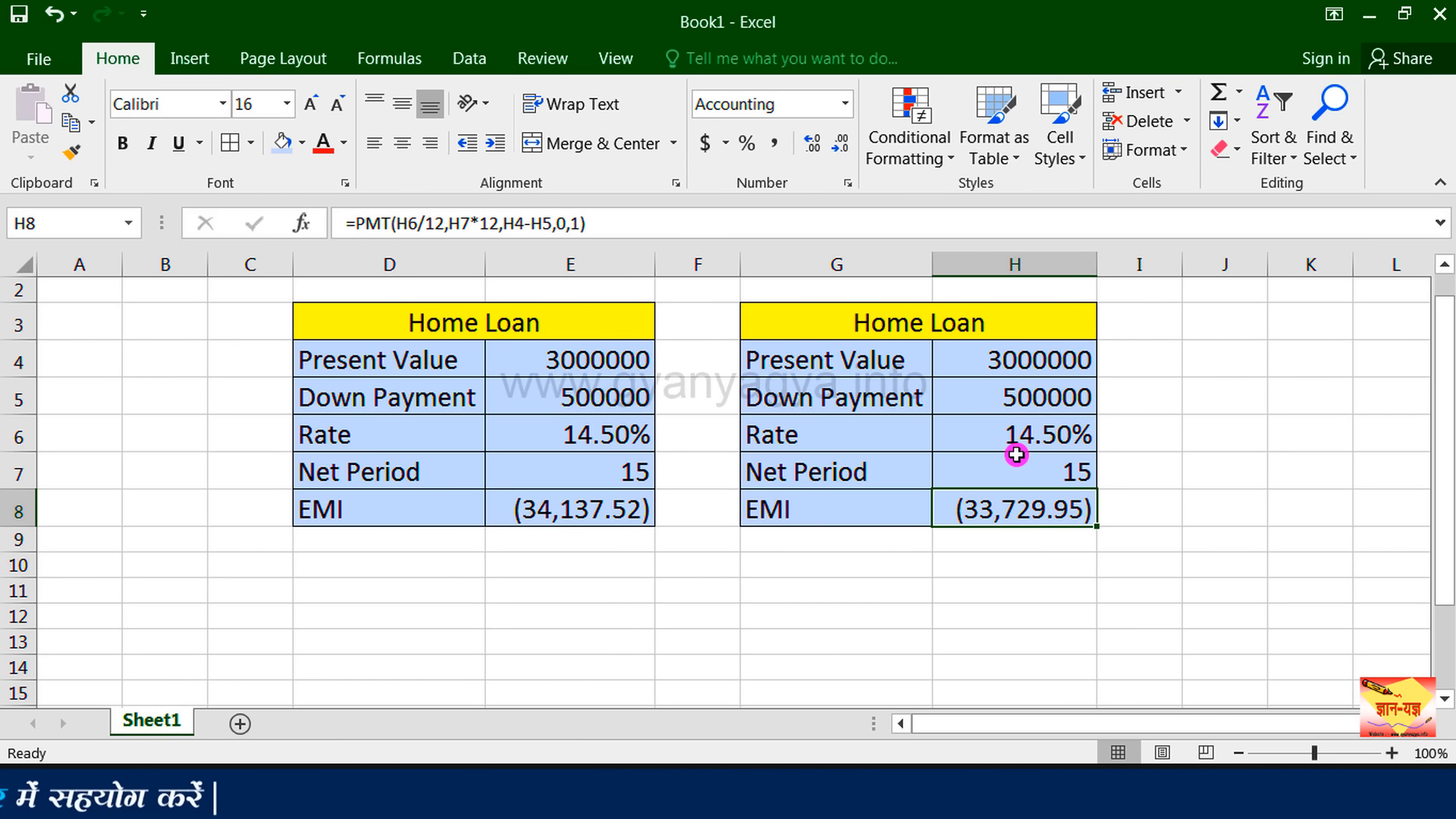
- In the second Home Loan table, set the Present Value to 3100000 and the Down Payment to 400000
{"action": "left_click", "coordinate": [1012, 367]}
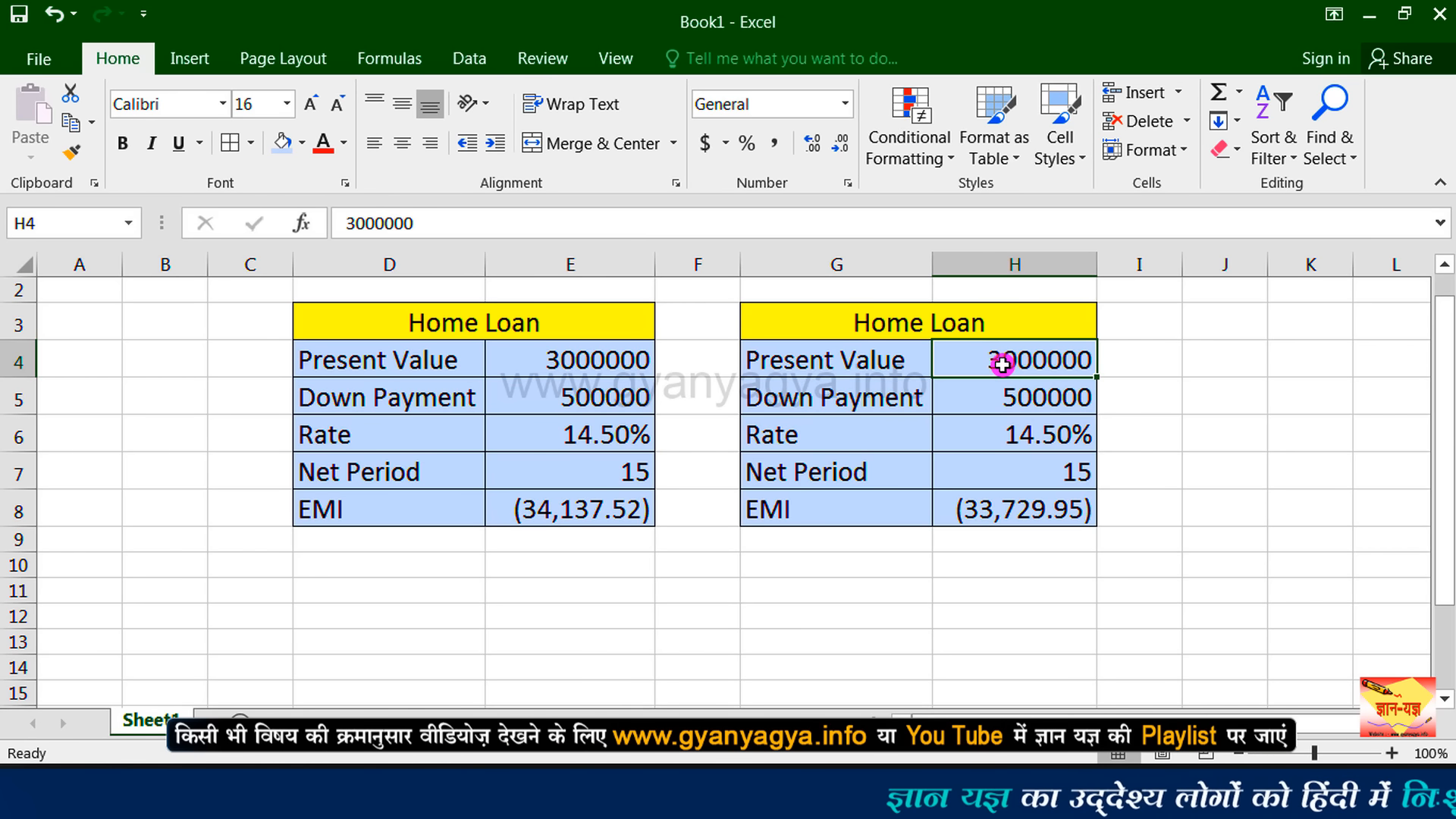
{"action": "double_click", "coordinate": [1007, 364]}
{"action": "key", "text": "Delete"}
{"action": "type", "text": "1"}
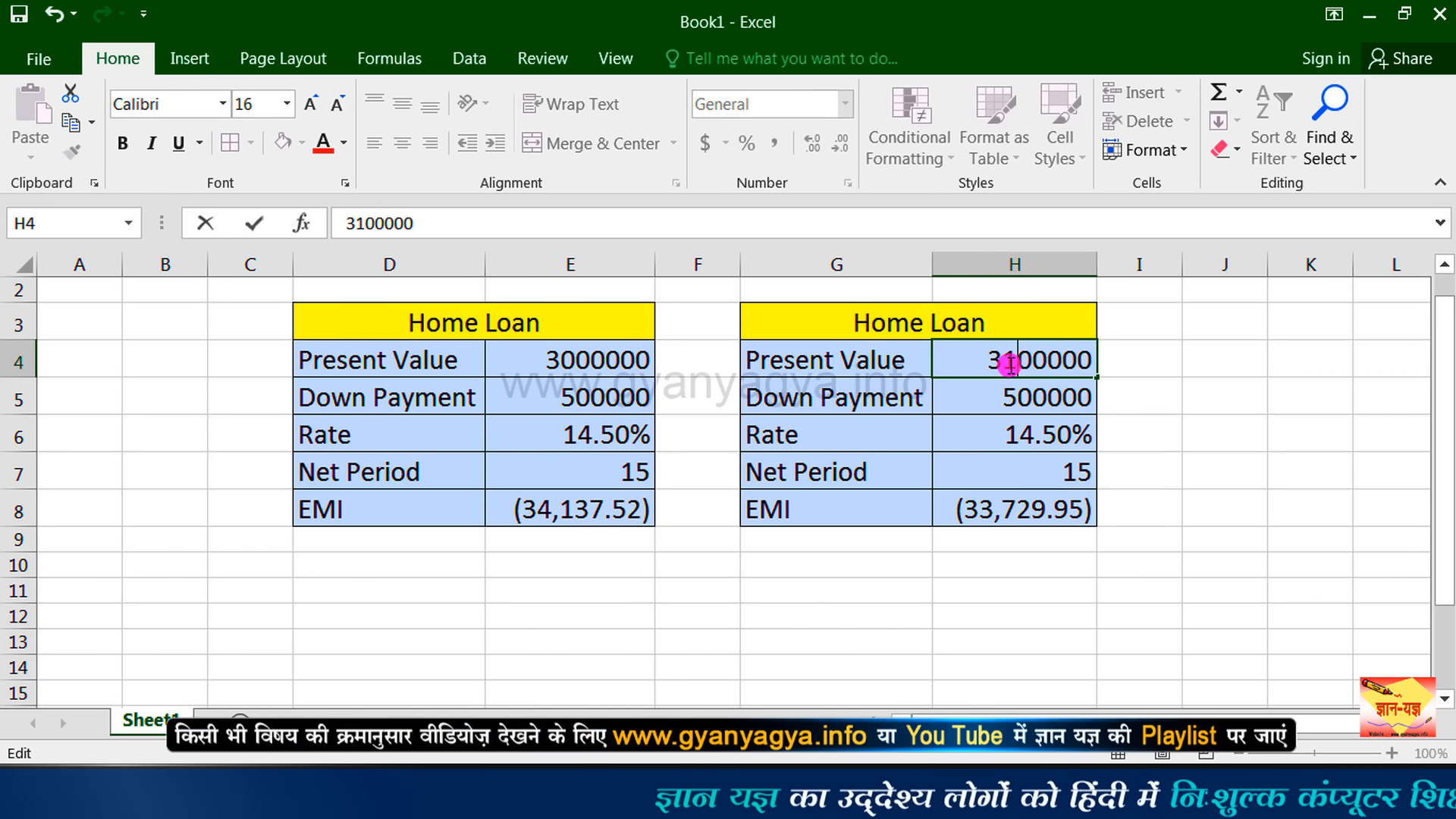
{"action": "key", "text": "Return"}
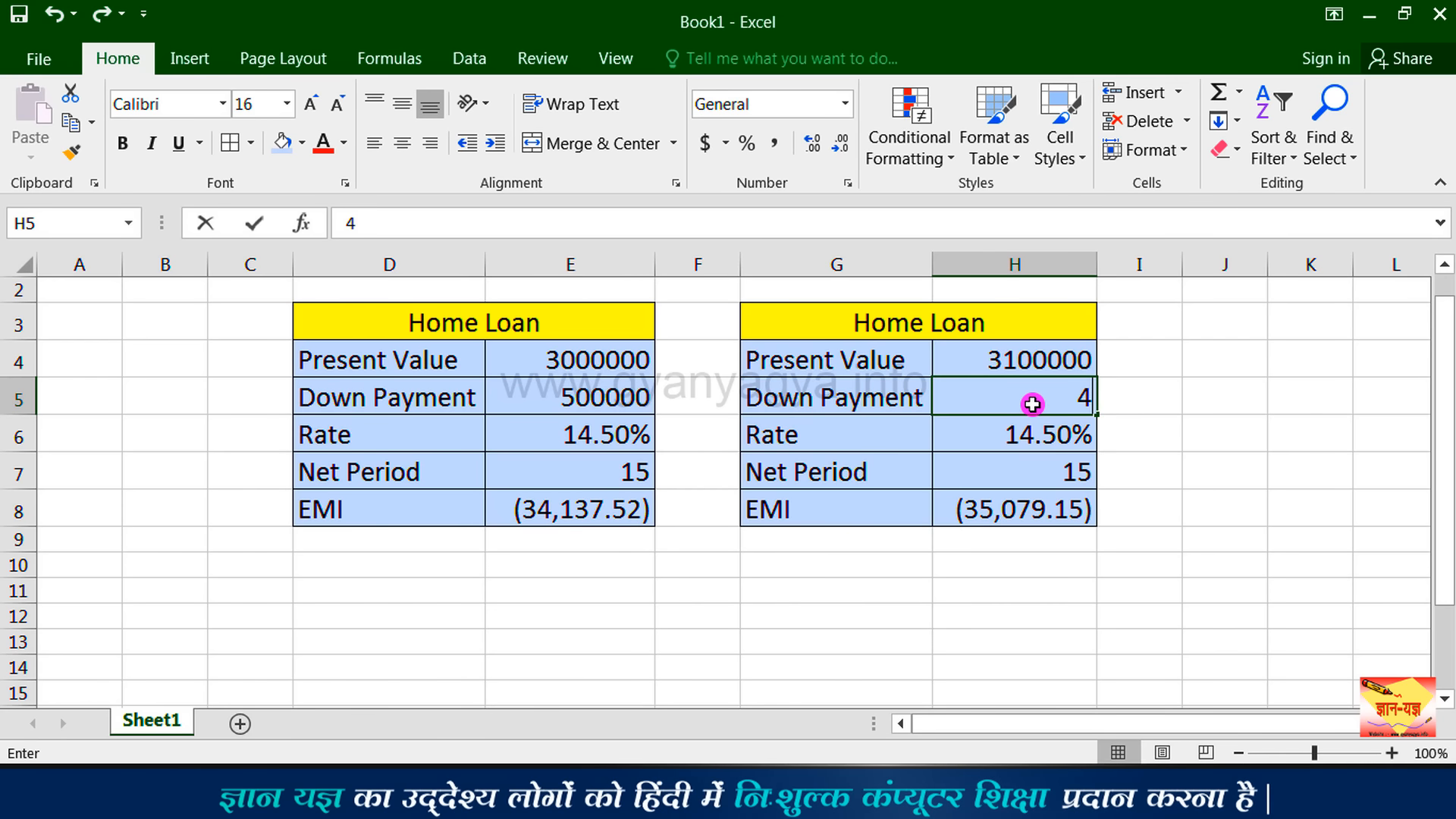
{"action": "type", "text": "00000"}
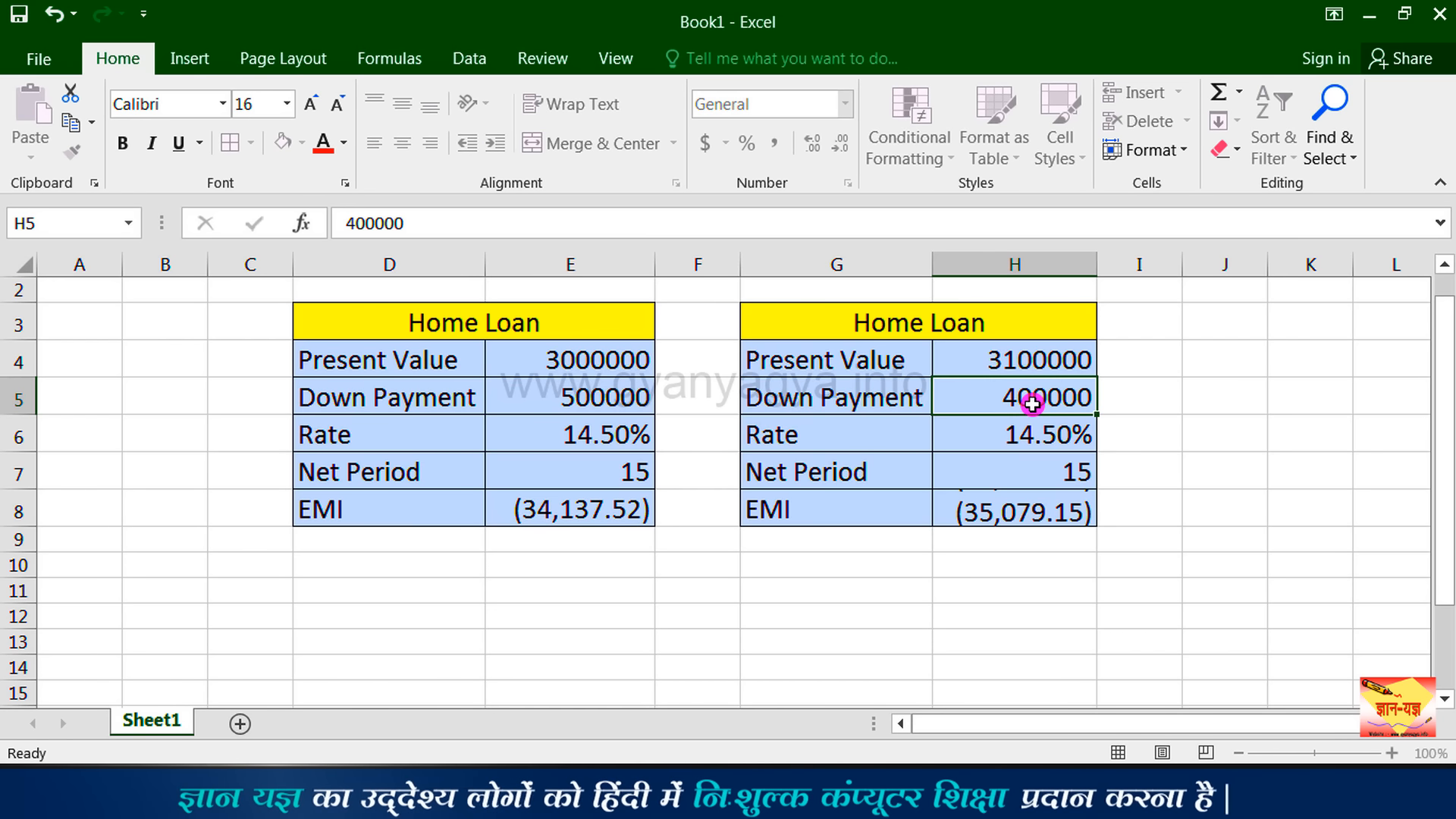
{"action": "key", "text": "Return"}
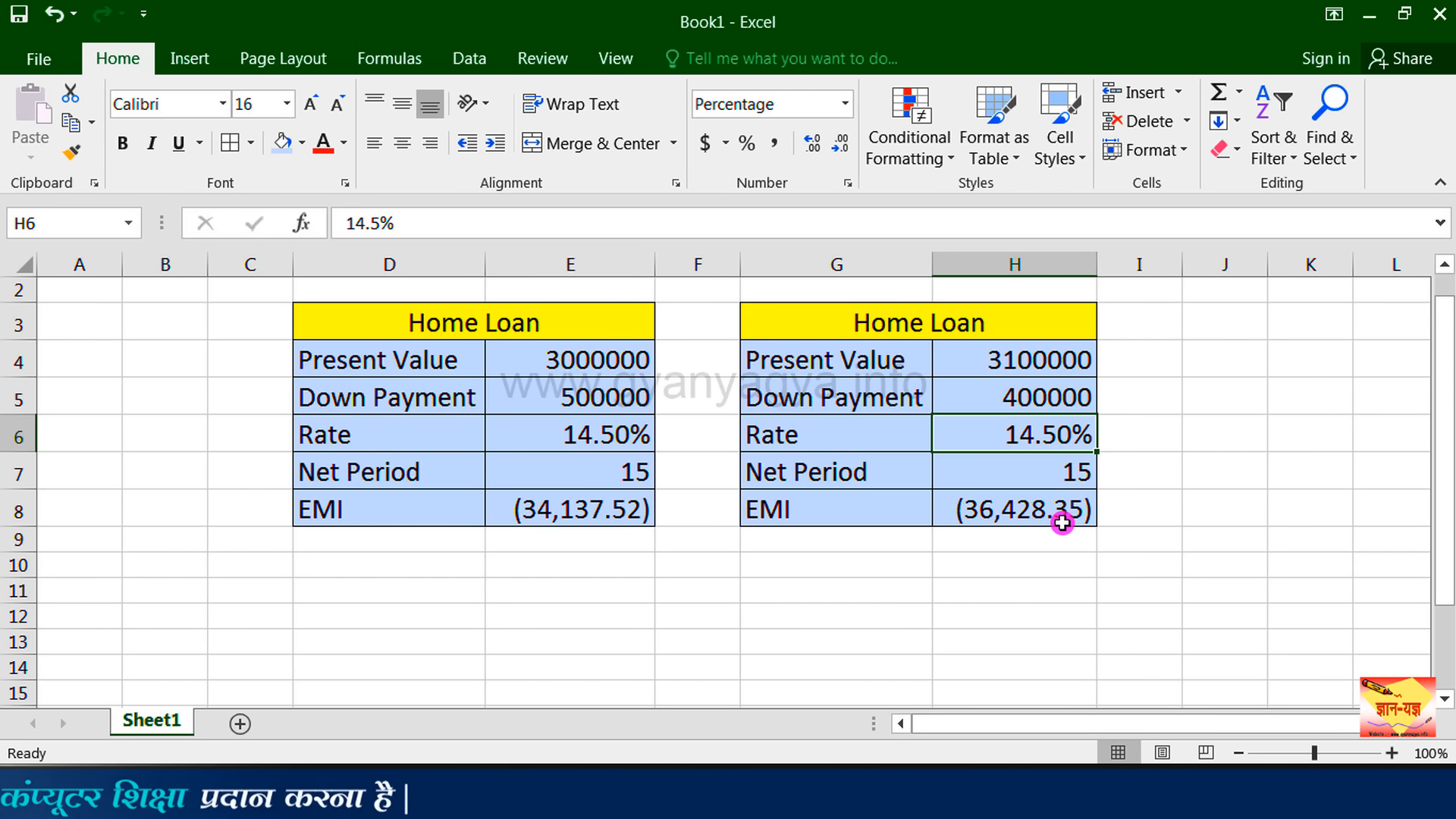
- Set the Net Period in the second Home Loan table to 20
{"action": "left_click", "coordinate": [1039, 472]}
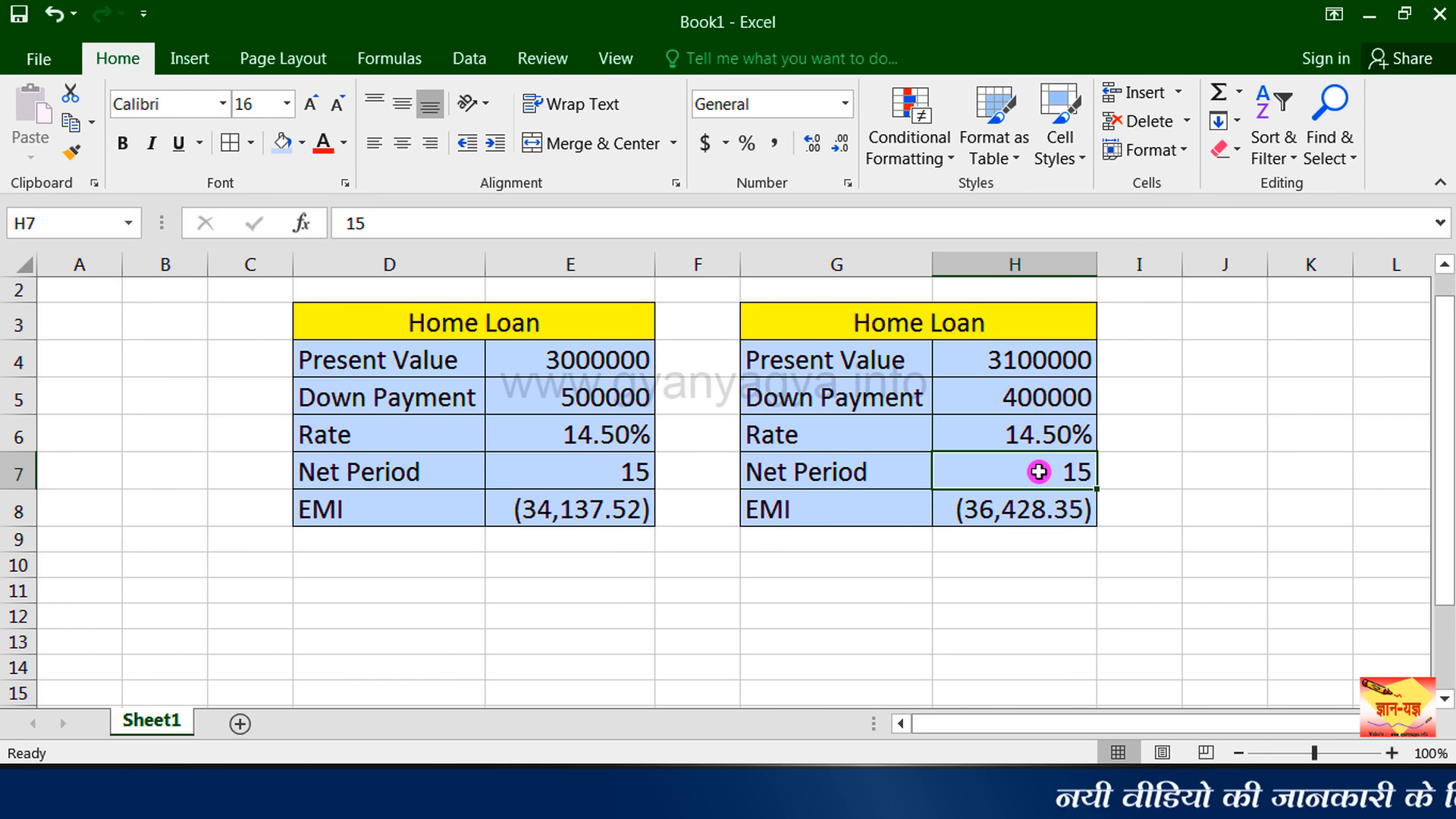
{"action": "type", "text": "20"}
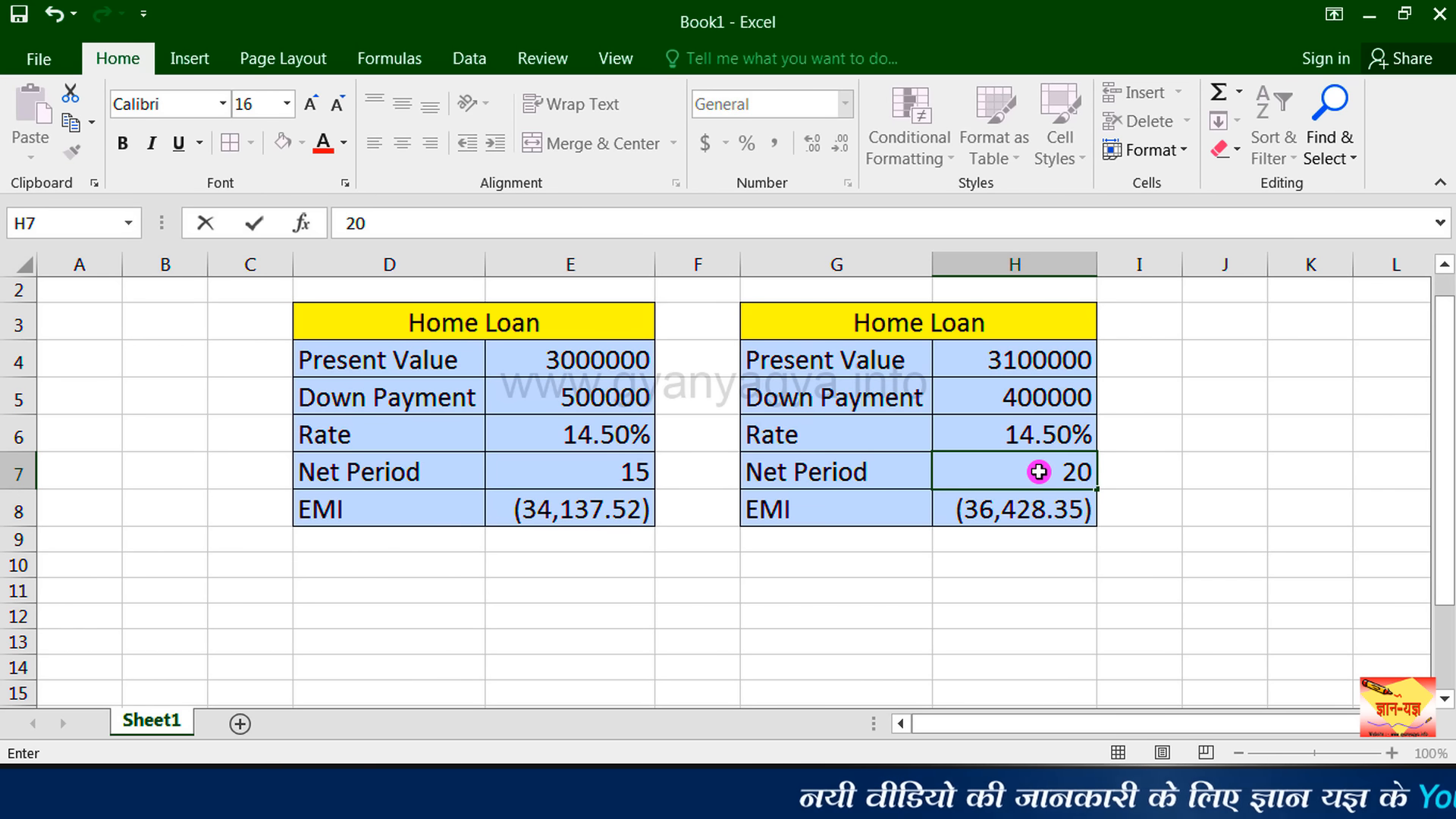
{"action": "left_click", "coordinate": [1050, 508]}
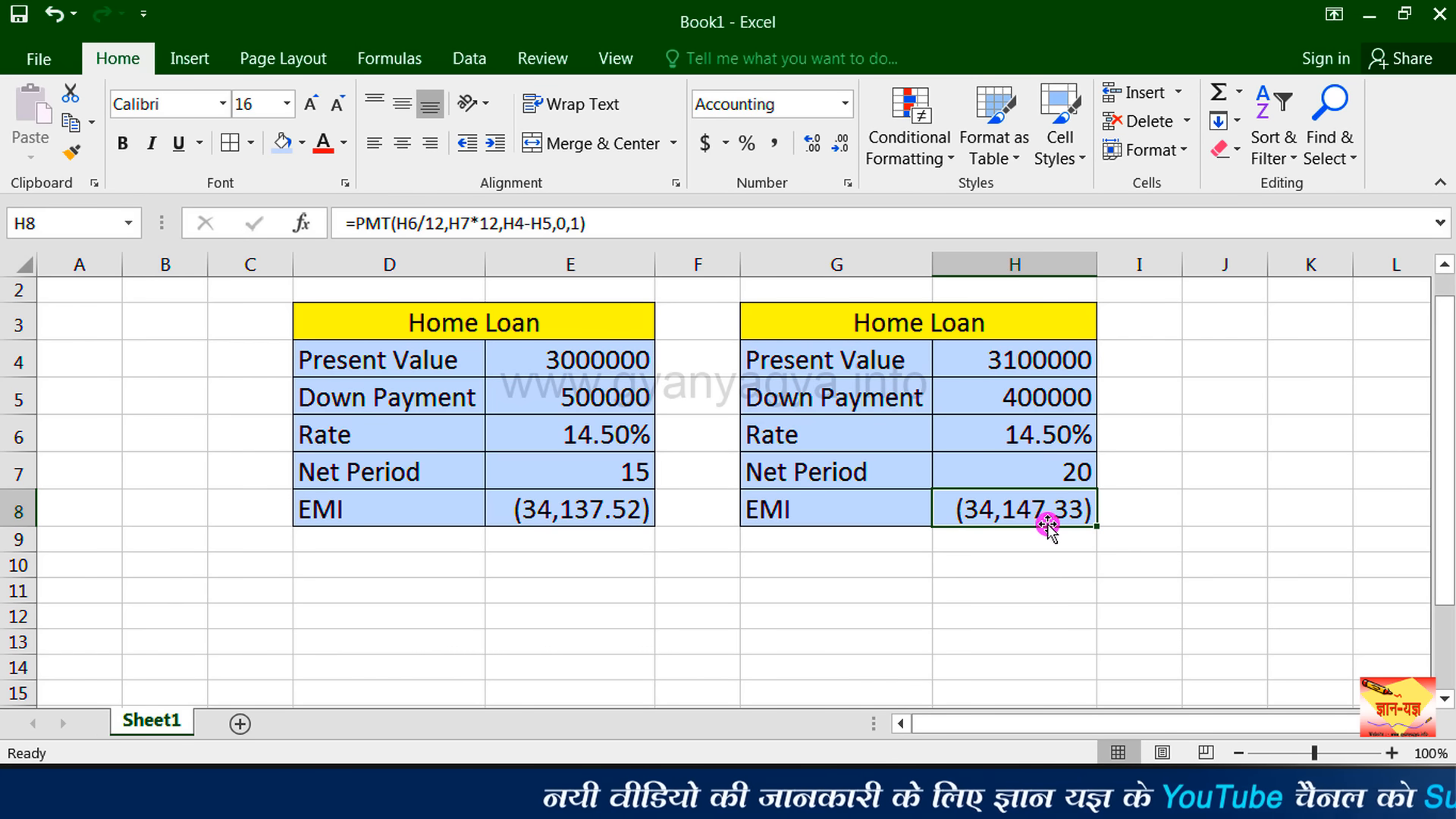